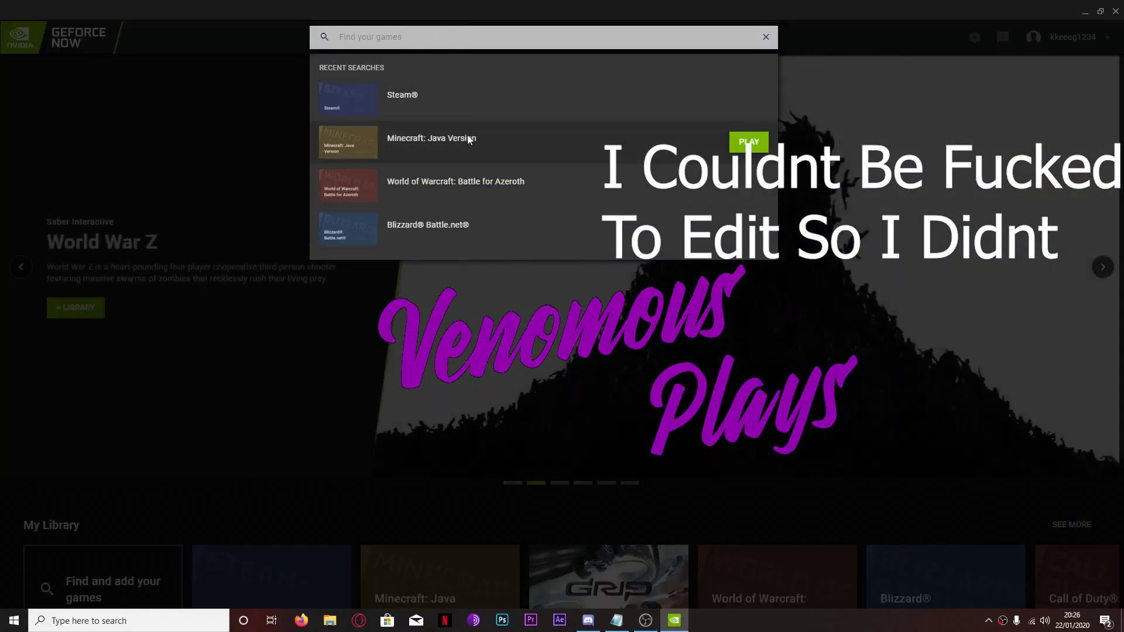
Launch Steam from GeForce NOW's recent searches and nudge the network analysis window lower
left_click(746, 100)
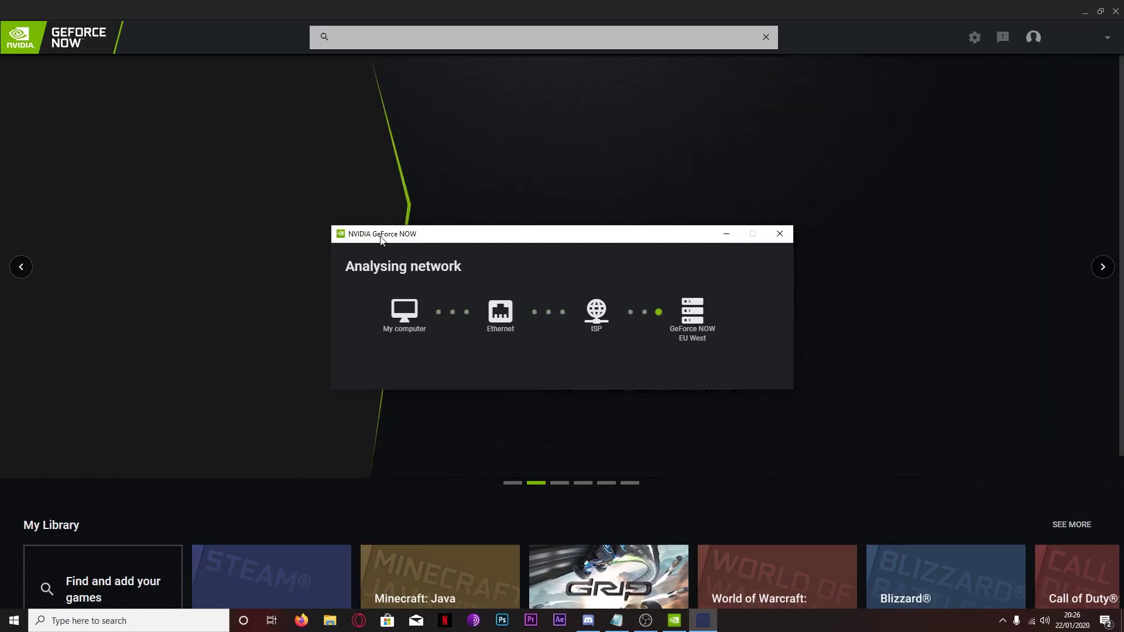
left_click_drag(381, 239, 387, 265)
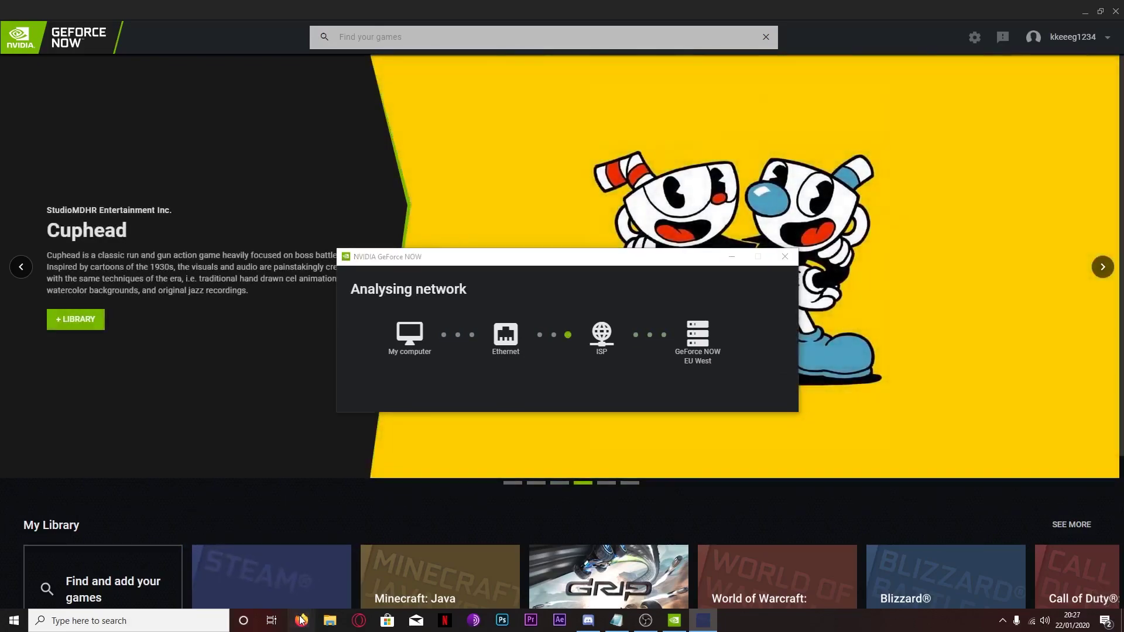
After a brief look at Firefox, accept the network warning with Continue Anyway
left_click(301, 621)
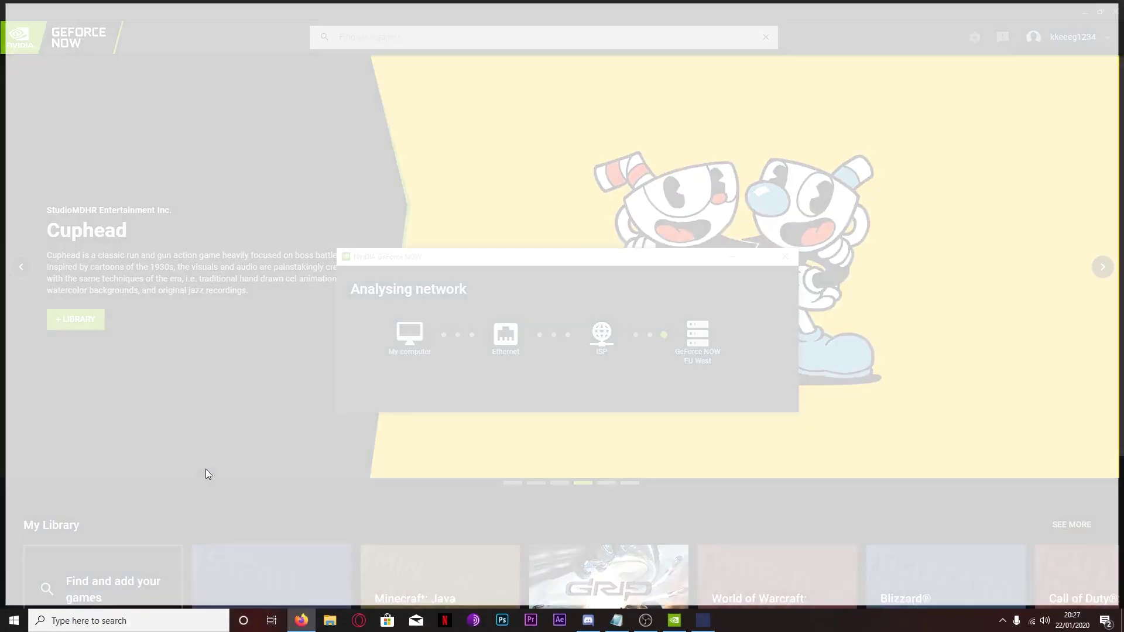
key("alt+Tab")
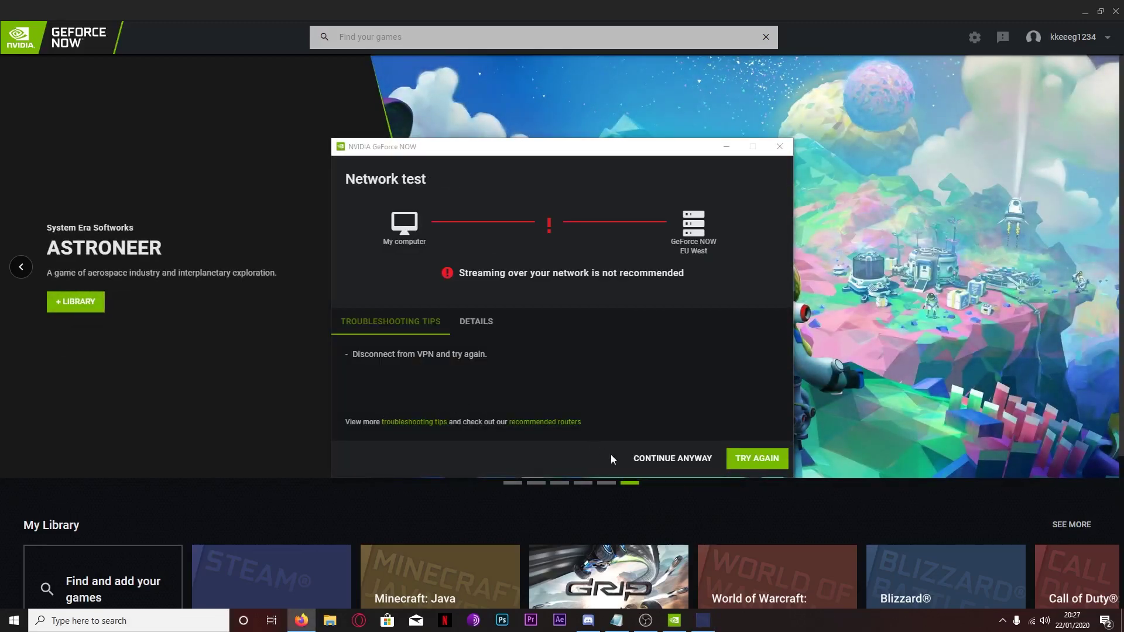
left_click(644, 459)
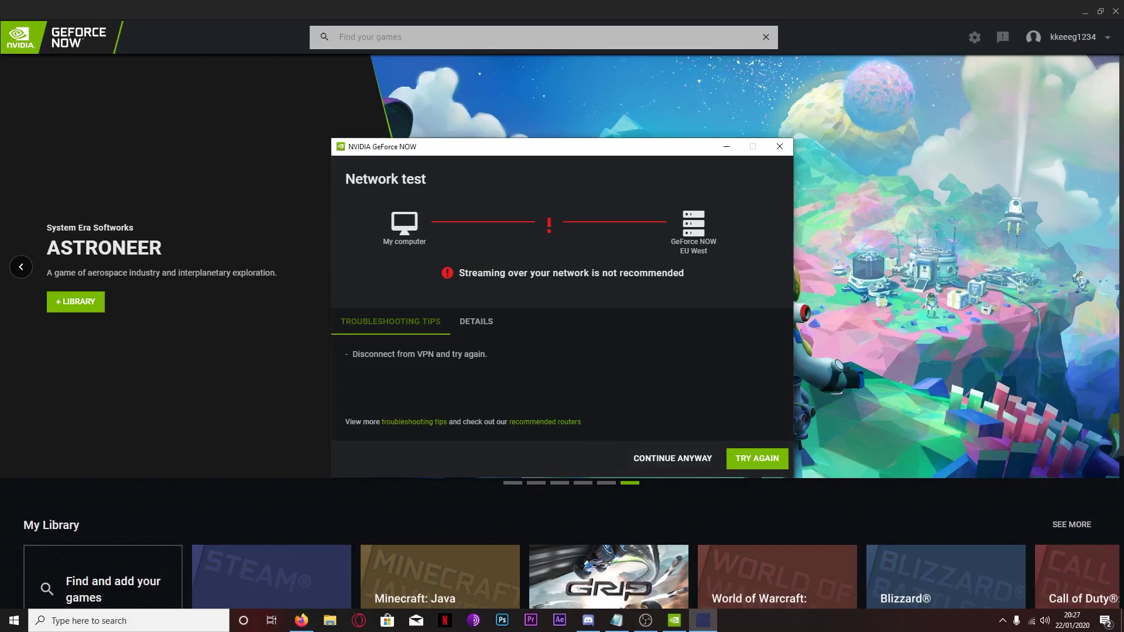
left_click(691, 457)
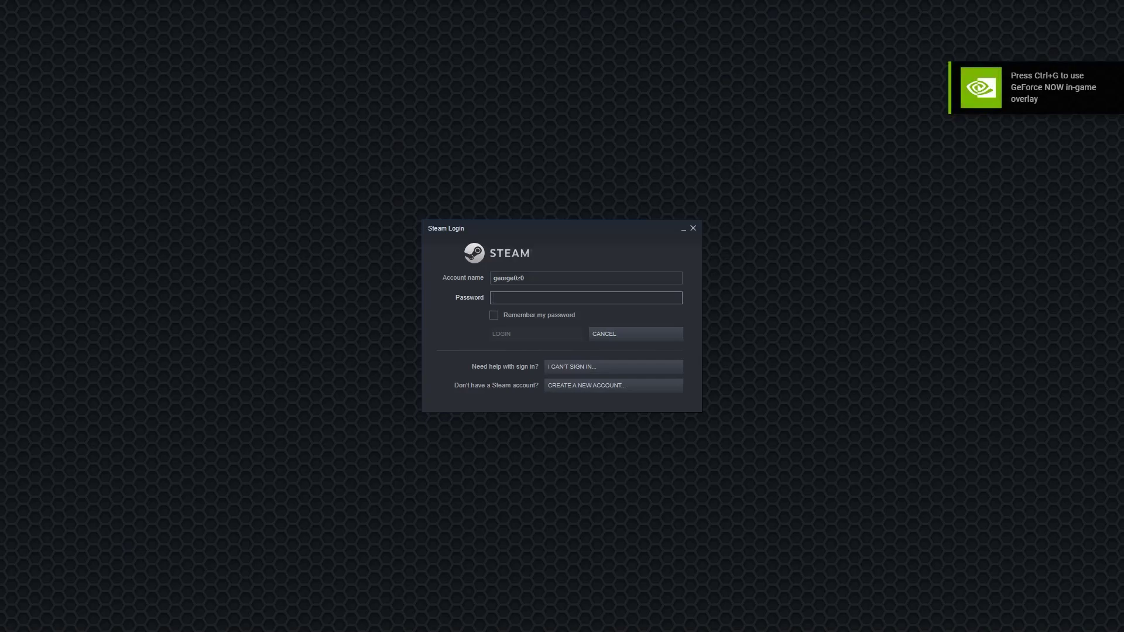
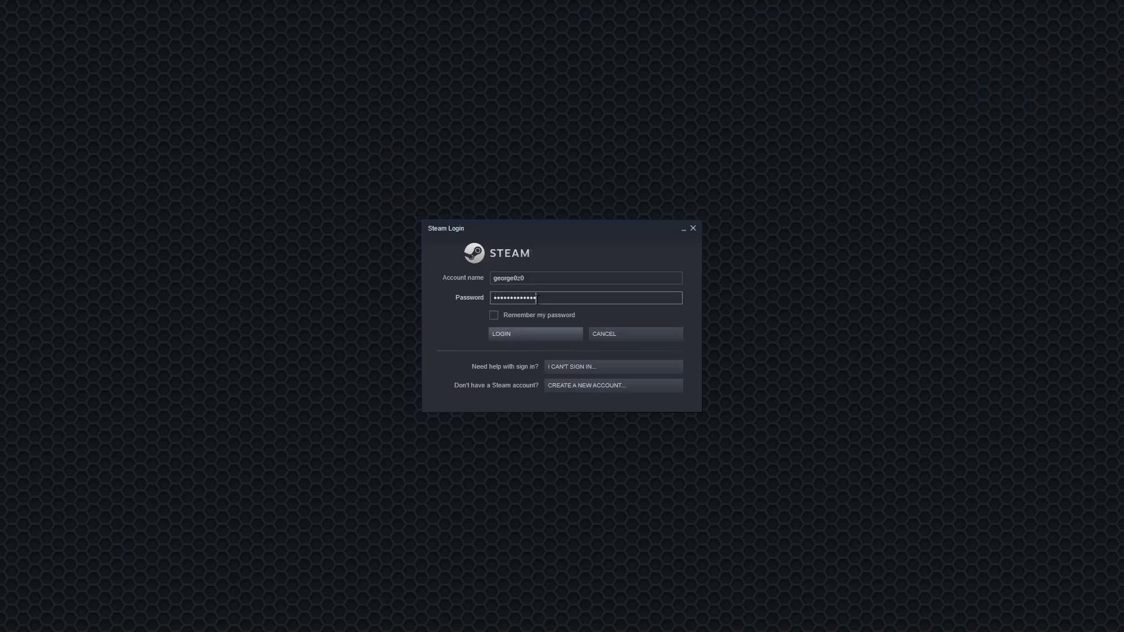
key("Return")
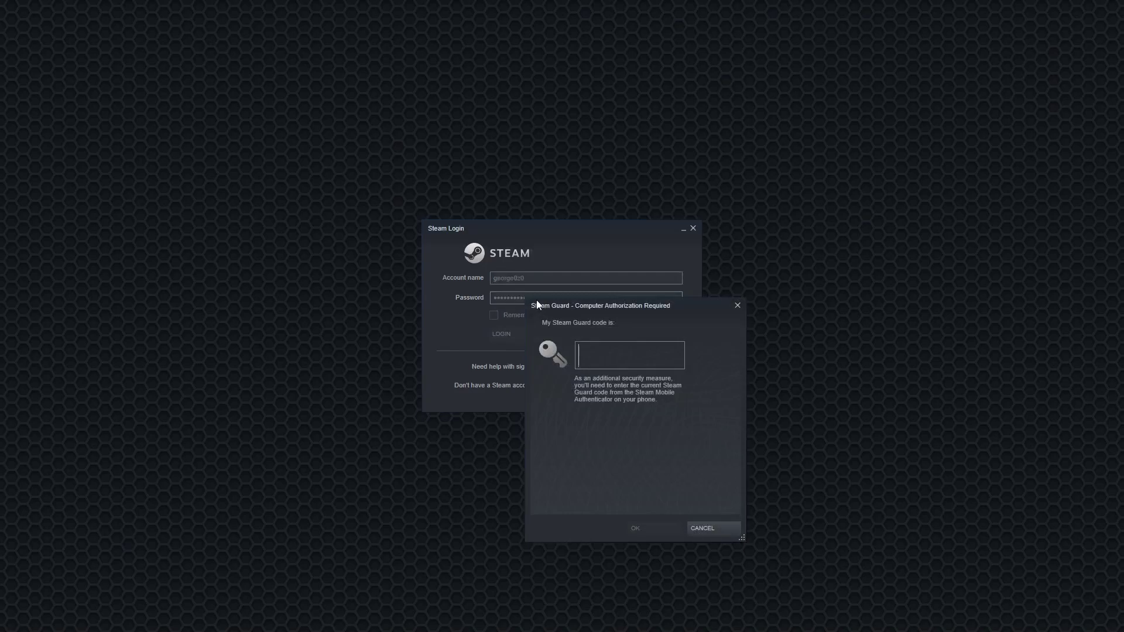
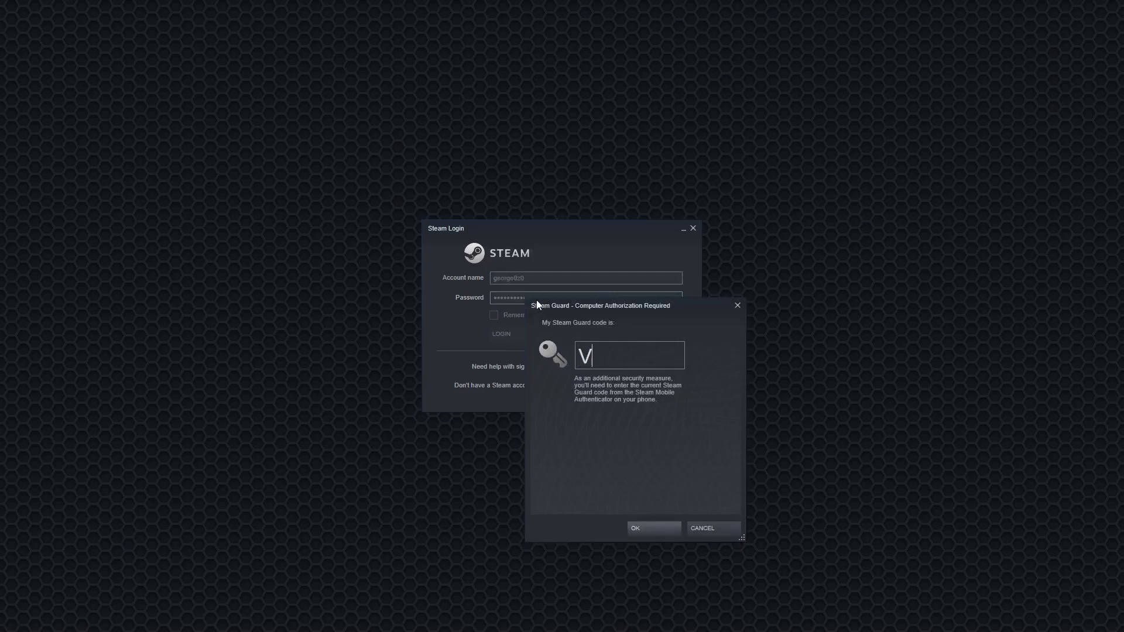
key("Return")
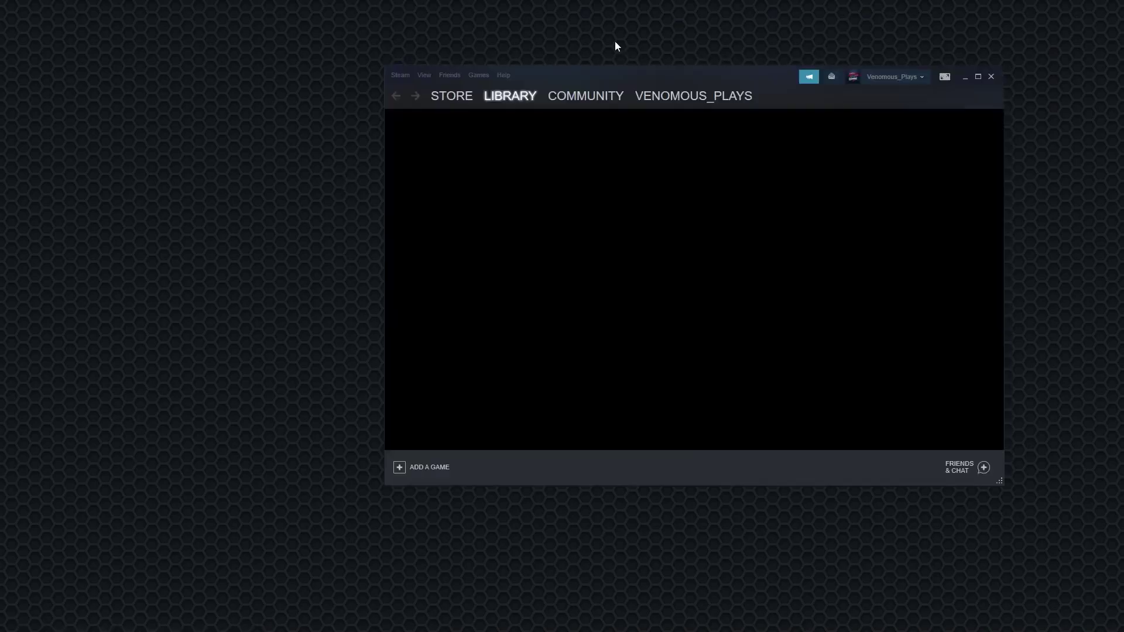
Read through Steam's System Information report, close it, and open the first 7-Zip File Manager page
left_click(502, 78)
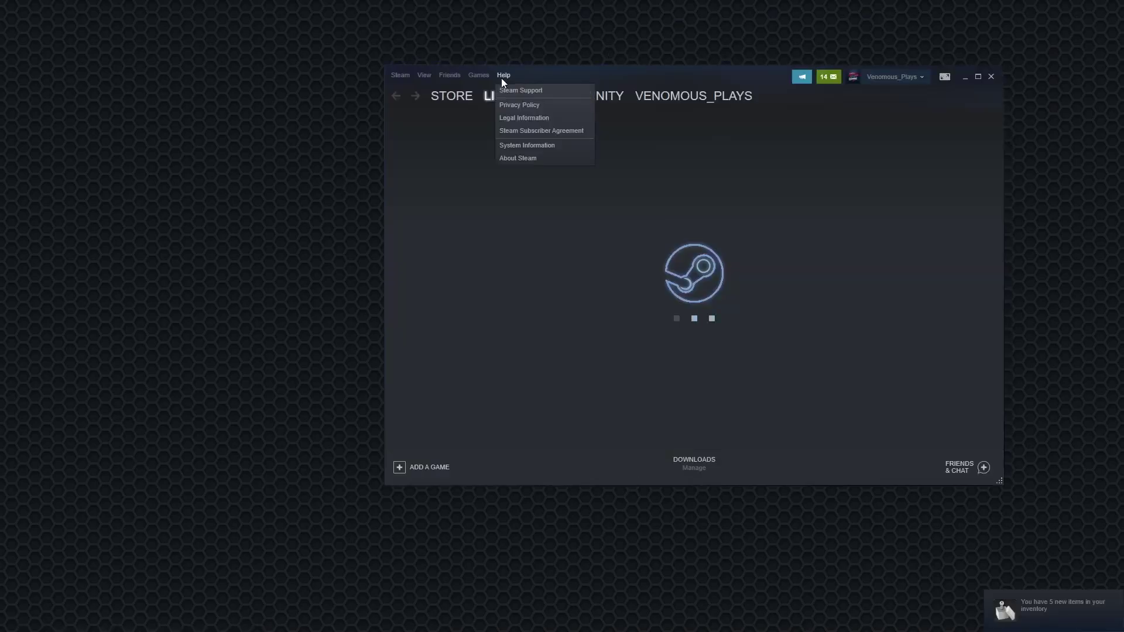
left_click(519, 150)
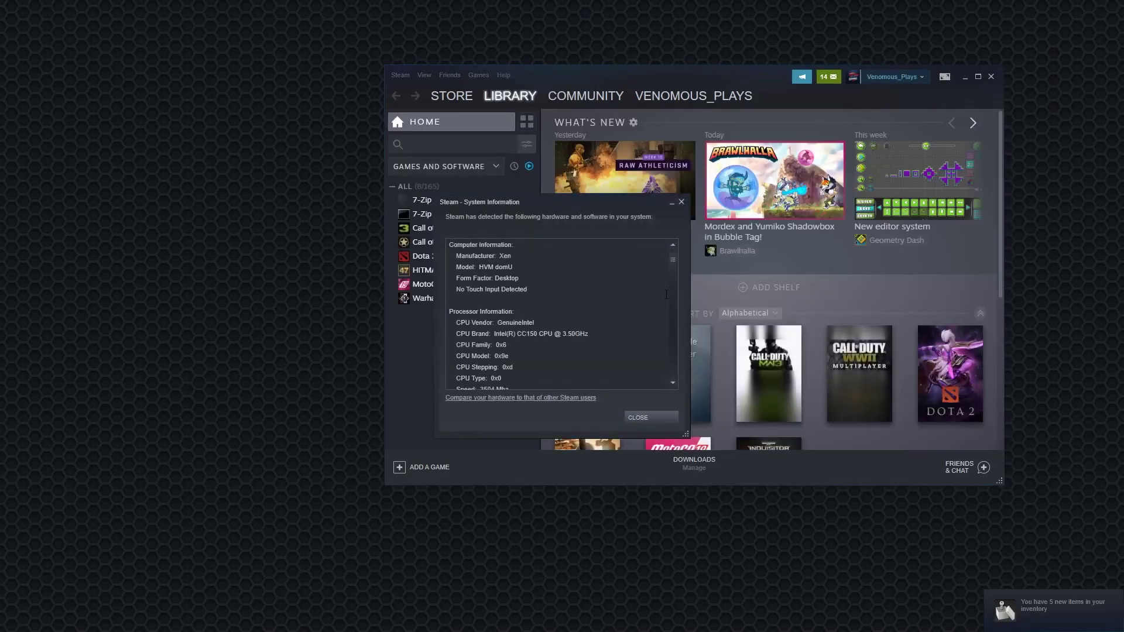
scroll(661, 298, "down", 3)
scroll(649, 302, "down", 3)
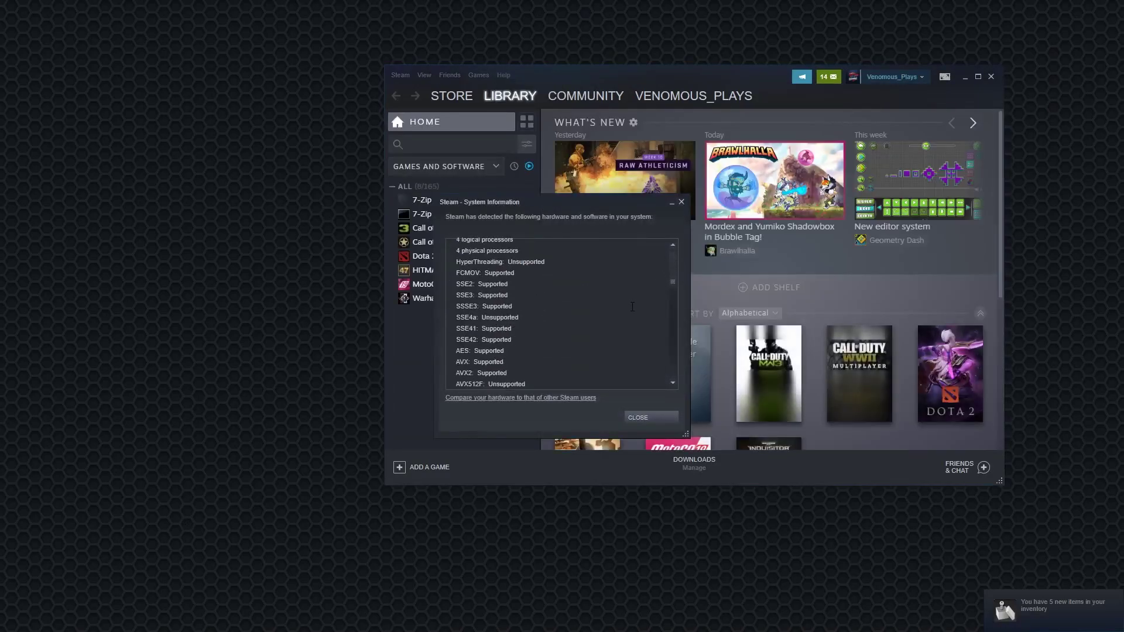
scroll(635, 306, "down", 3)
scroll(630, 307, "down", 3)
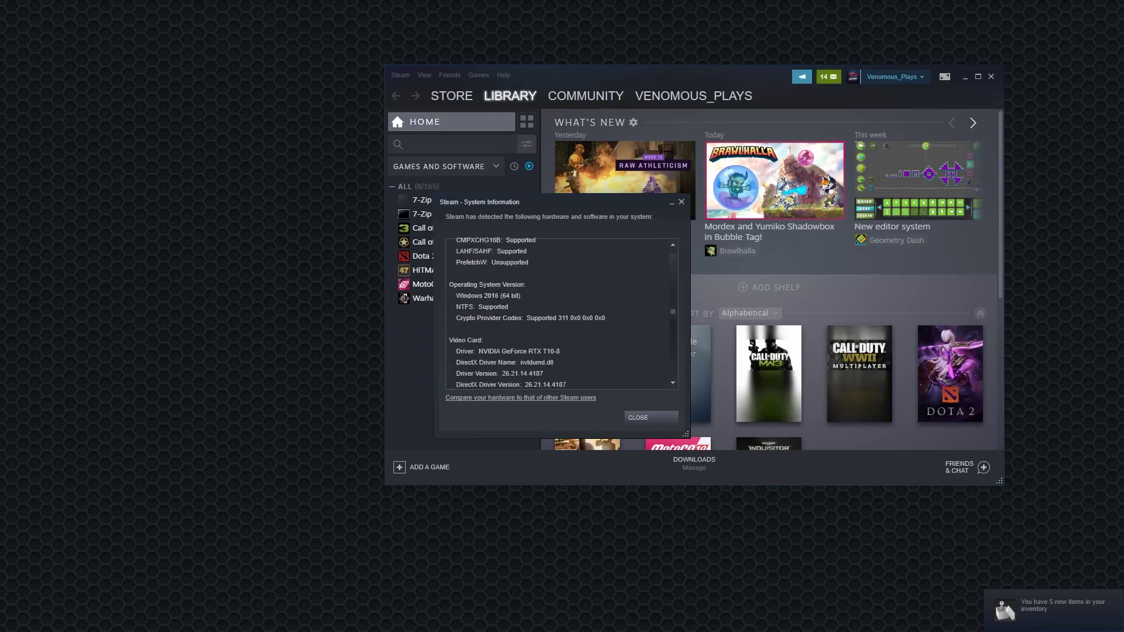
left_click(651, 418)
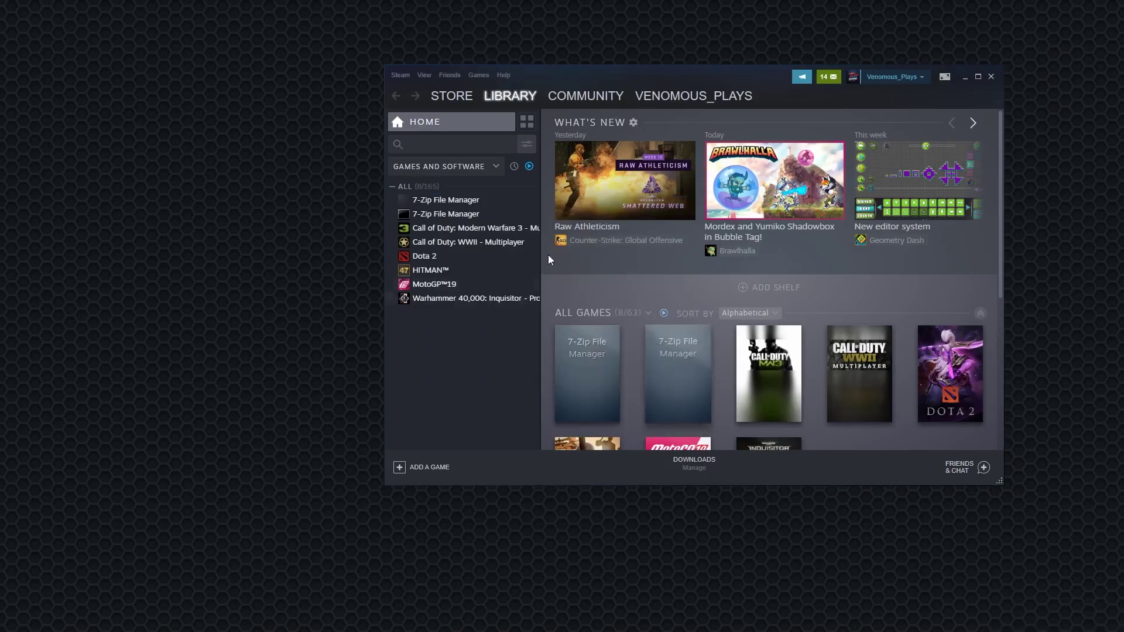
left_click(465, 202)
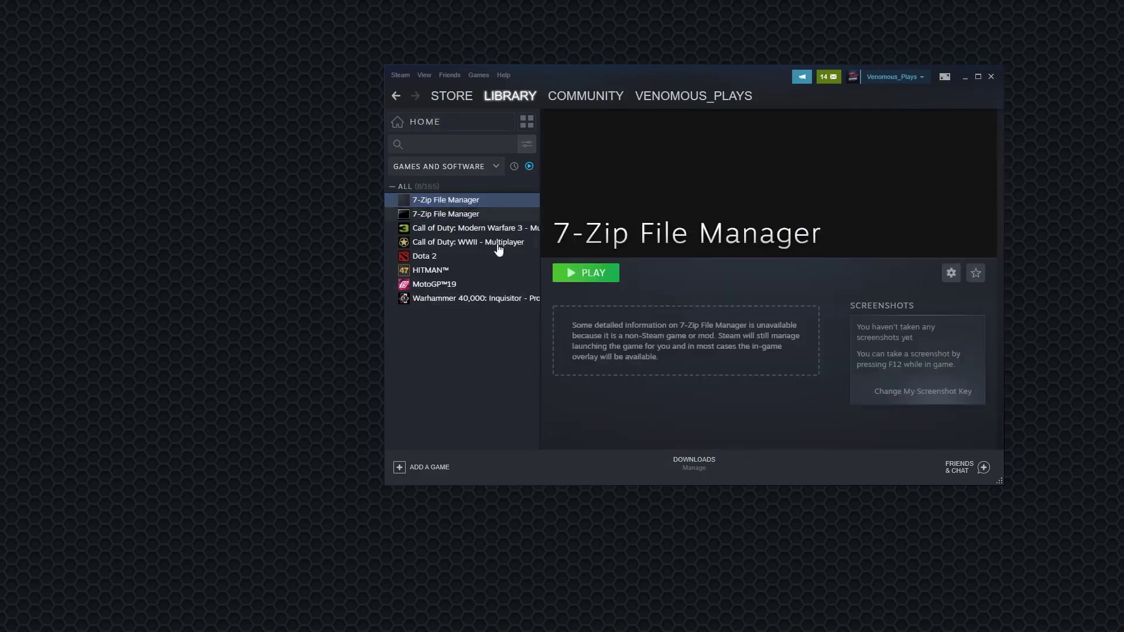
left_click(457, 216)
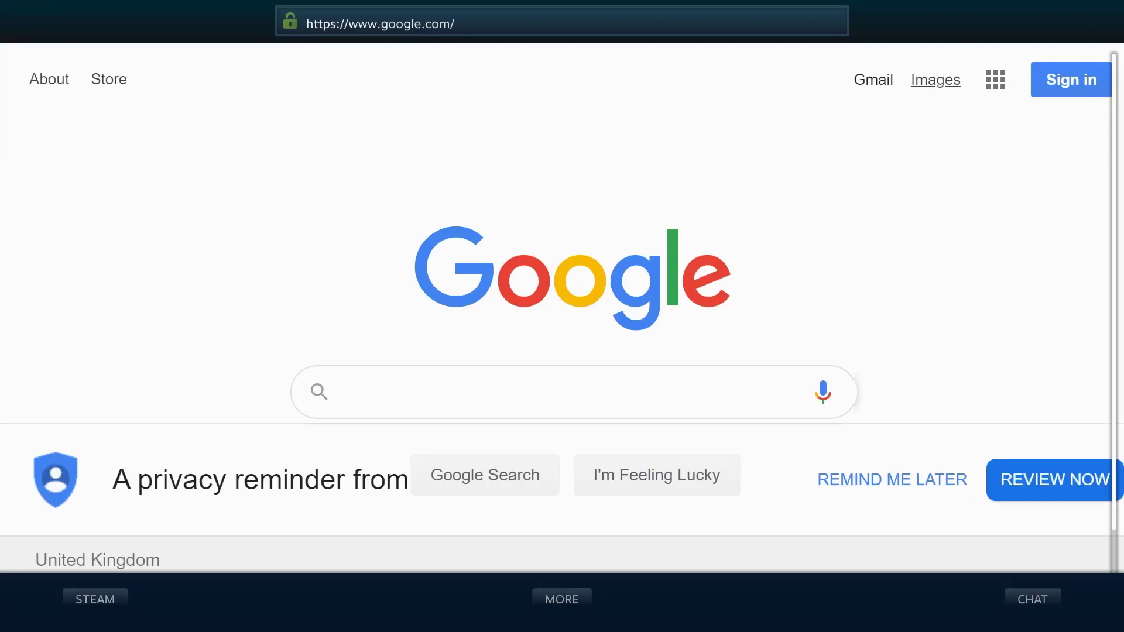
left_click(514, 24)
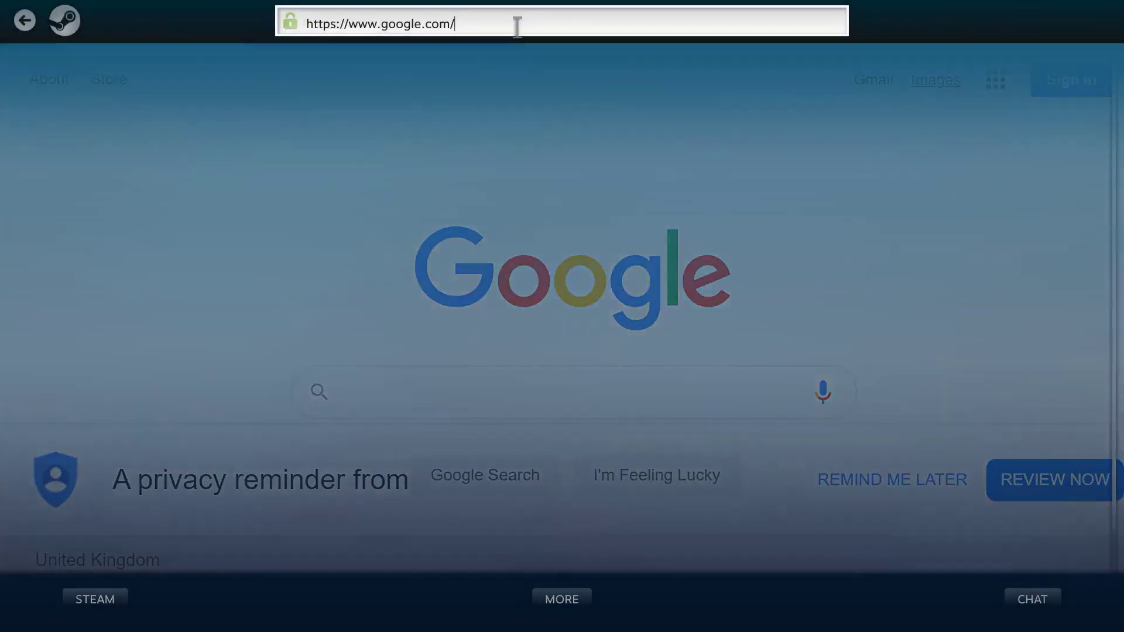
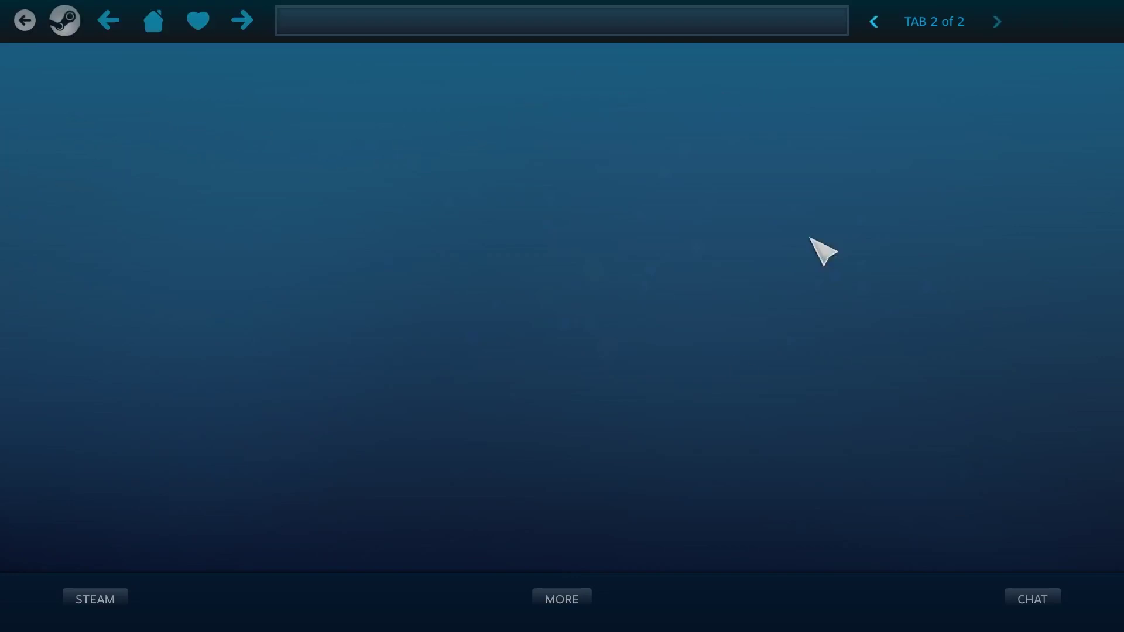
left_click(615, 261)
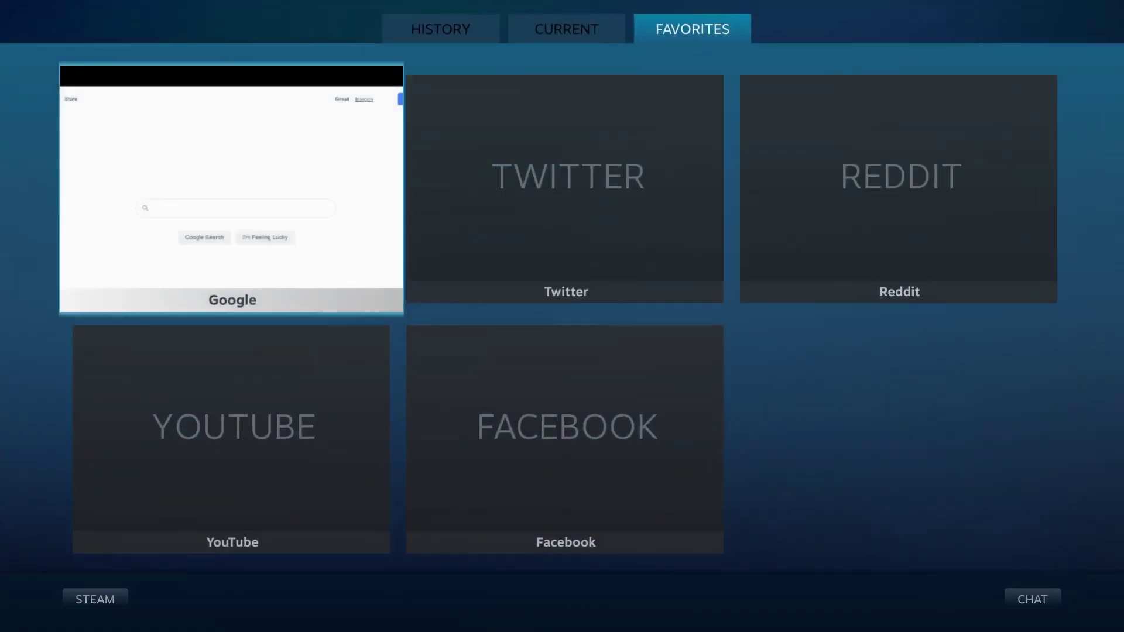
key("Escape")
key("Escape")
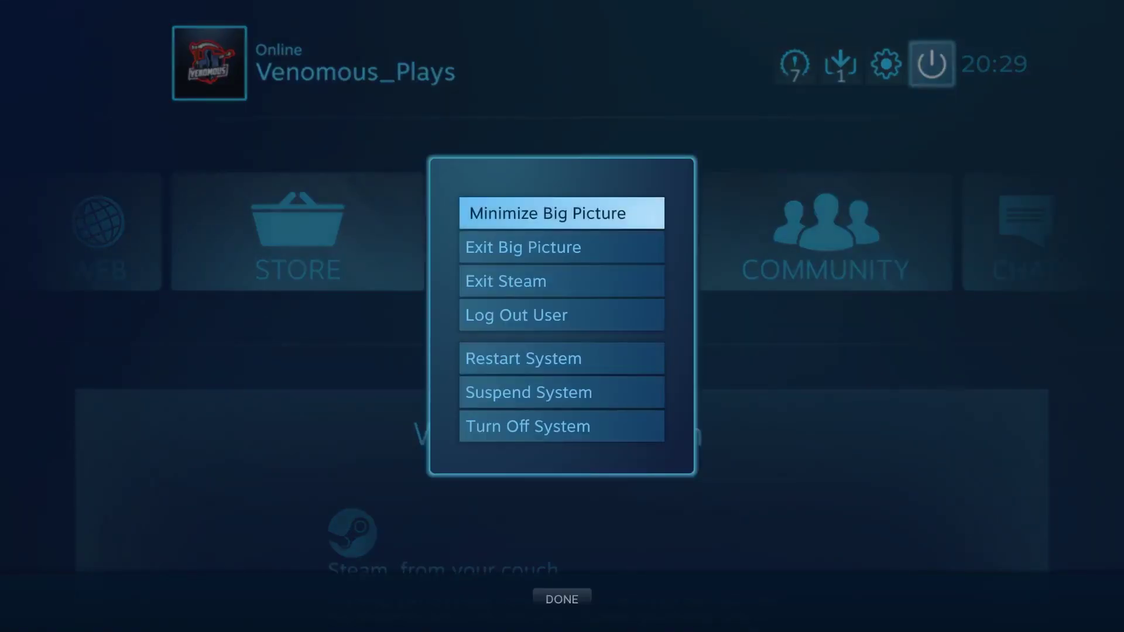
Return to the desktop library, opening and dismissing the Add a Non-Steam Game dialog
left_click(616, 261)
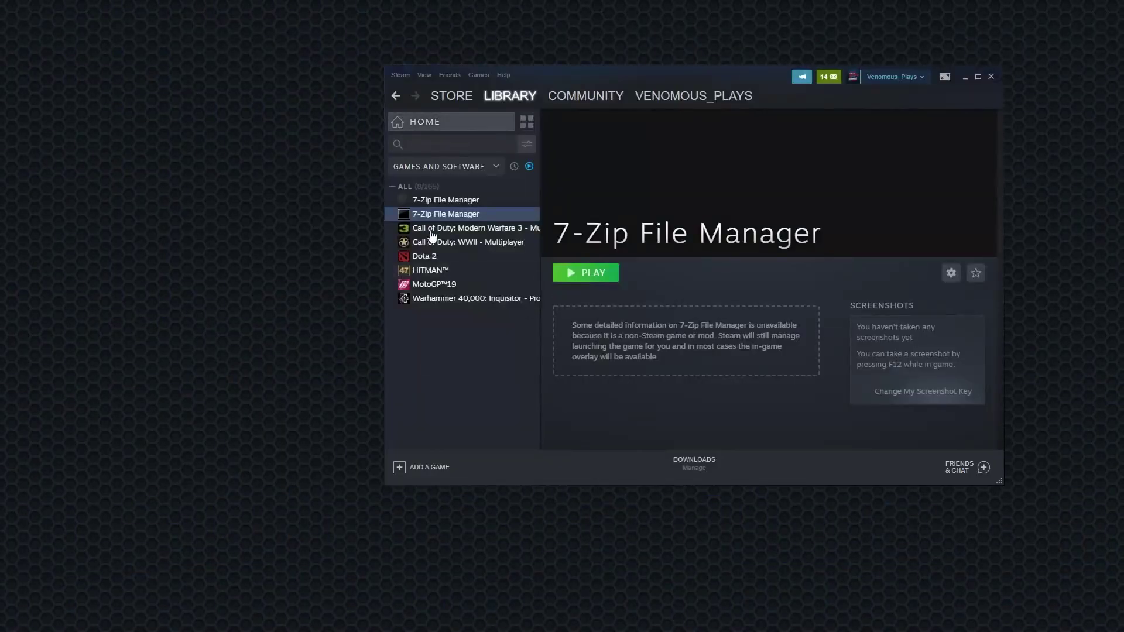
left_click(477, 74)
left_click(546, 149)
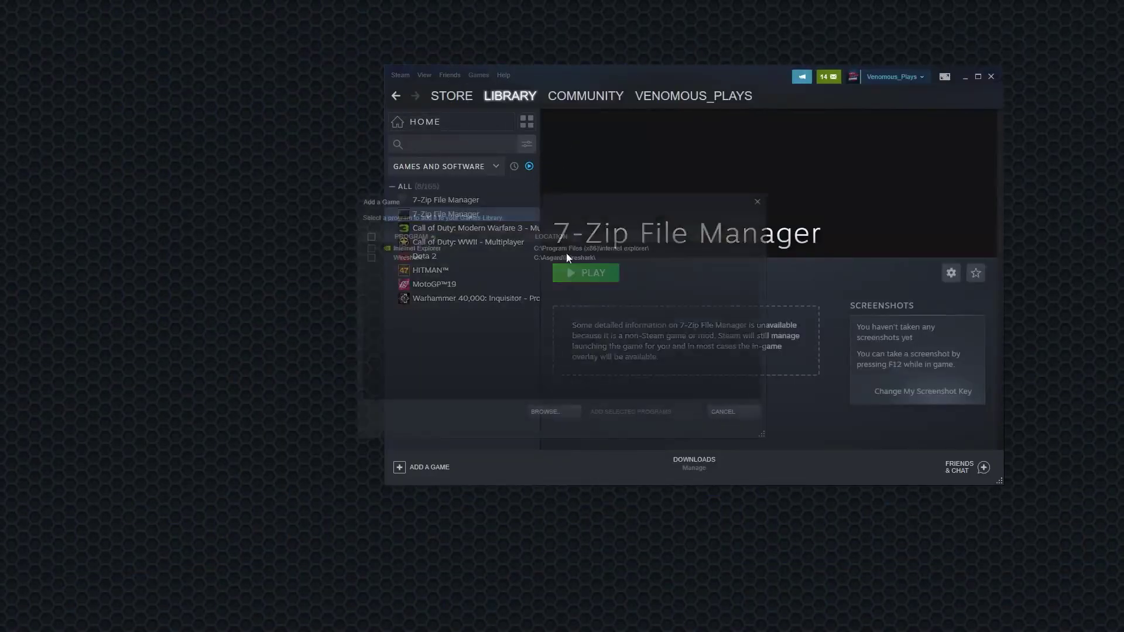
left_click(723, 411)
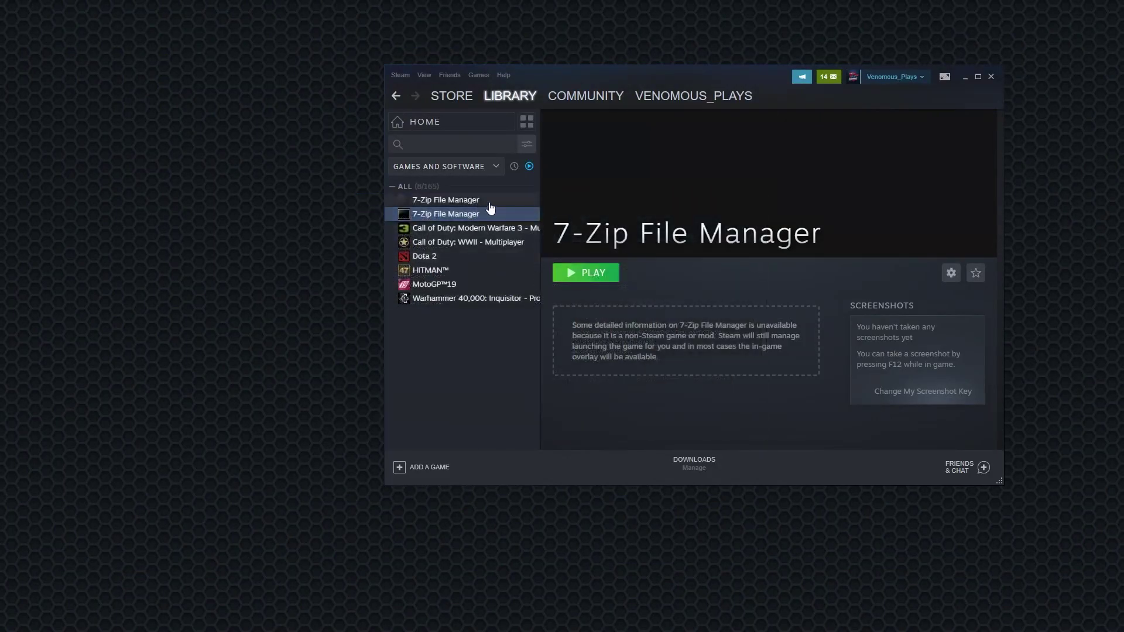
Retarget the 7-Zip File Manager shortcut to explorer.exe in C:\Program Files (x86)\Steam
right_click(487, 199)
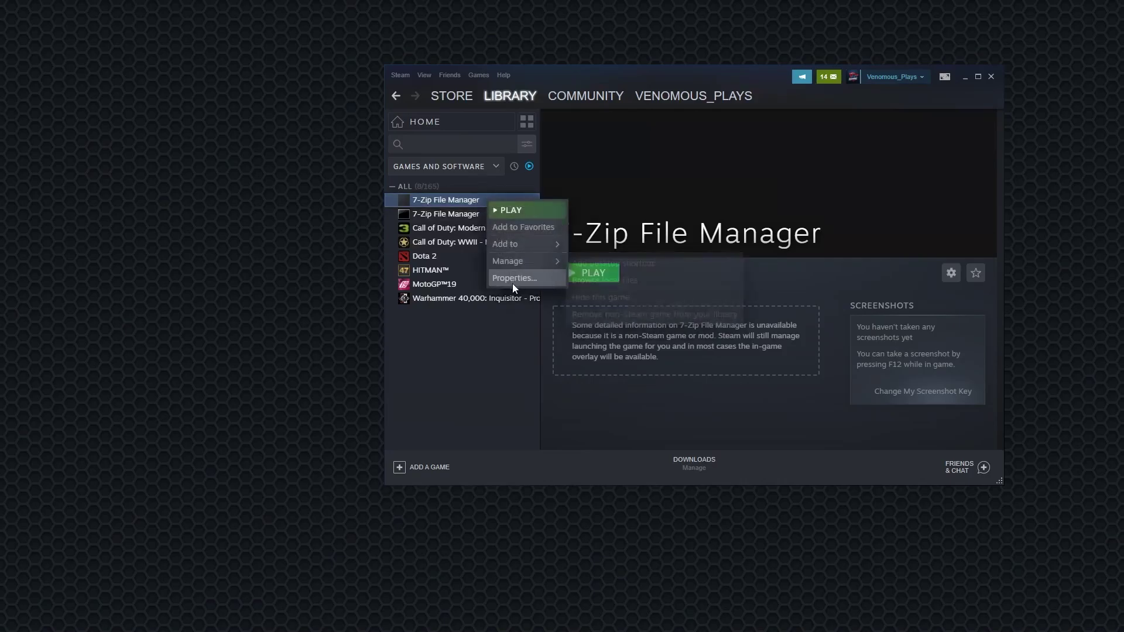
left_click(514, 283)
left_click(448, 314)
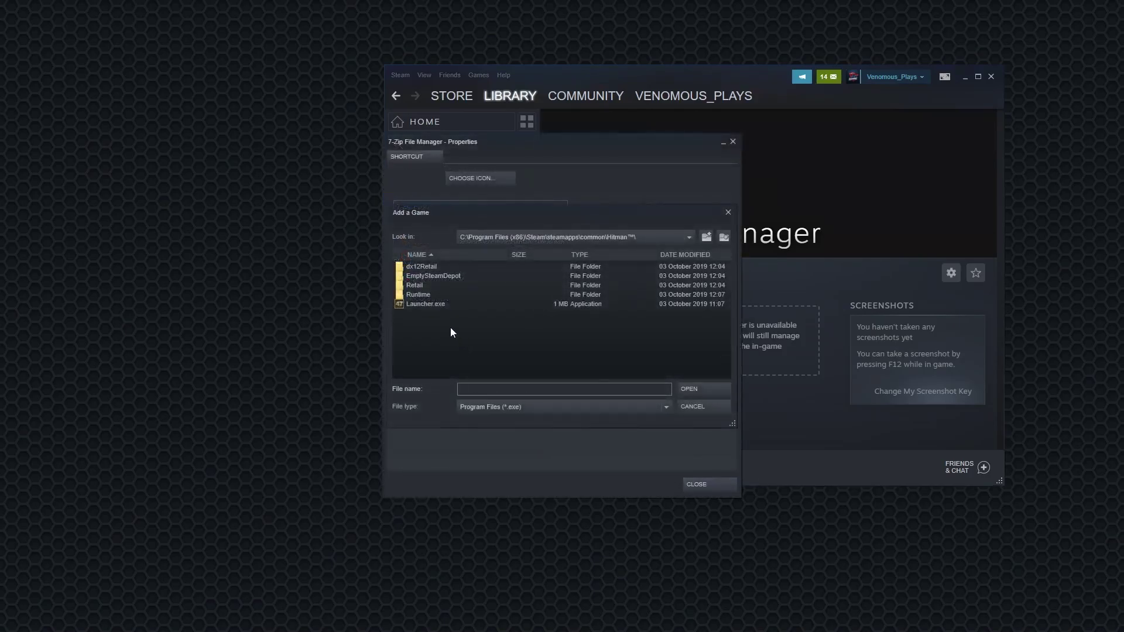
left_click(706, 237)
left_click(706, 237)
left_click(706, 237)
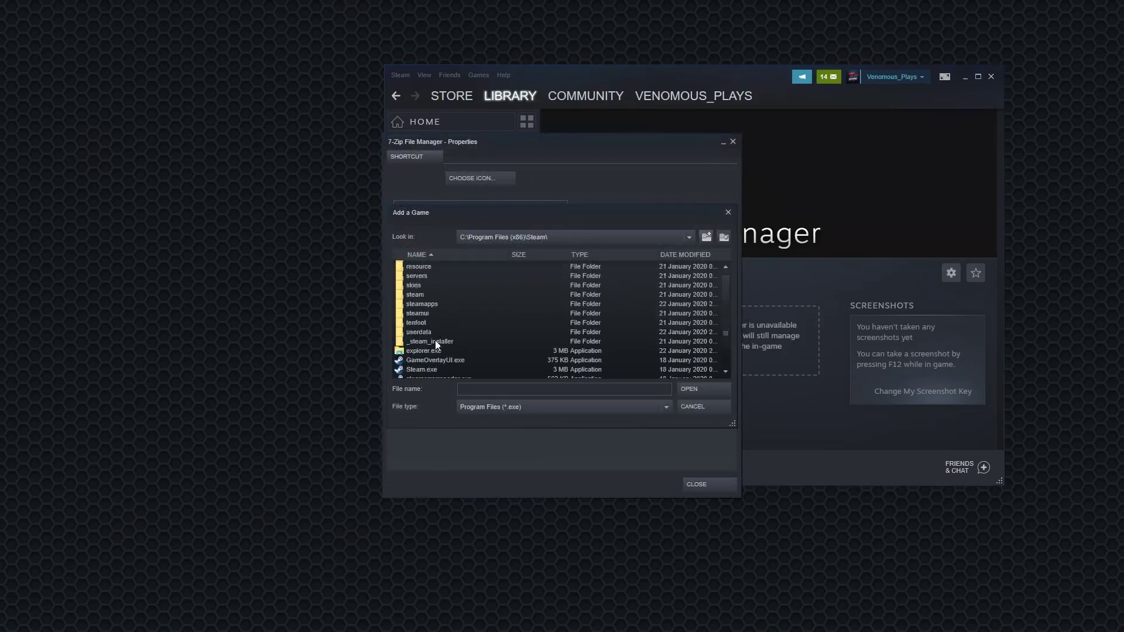
double_click(430, 350)
left_click(700, 485)
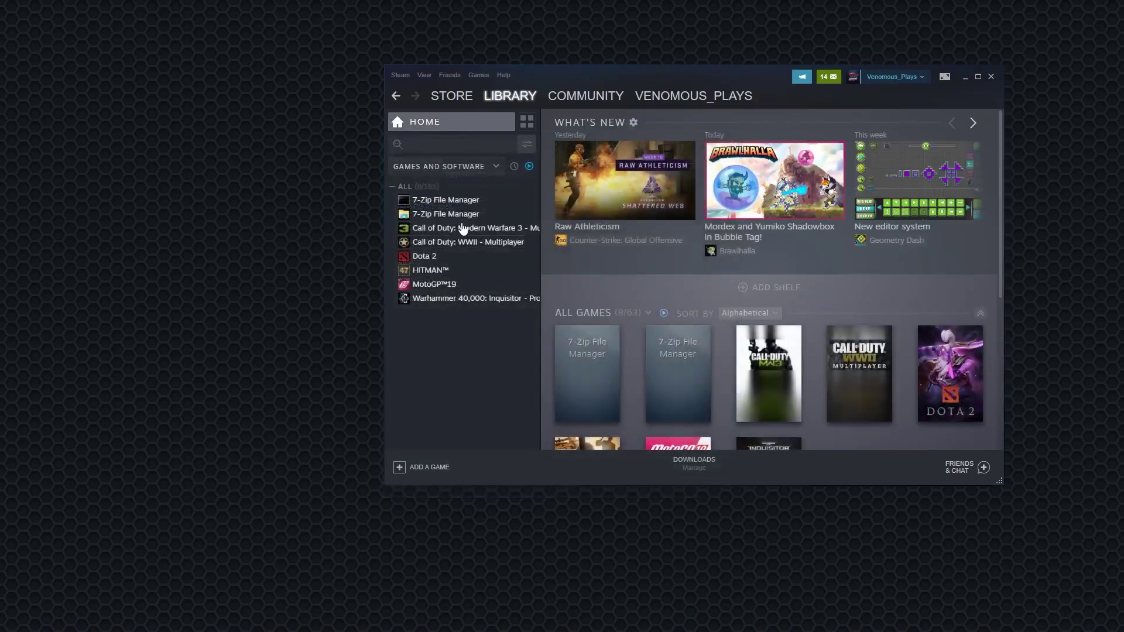
left_click(462, 215)
Open the second 7-Zip entry's shortcut properties and select its full Target path
left_click(450, 273)
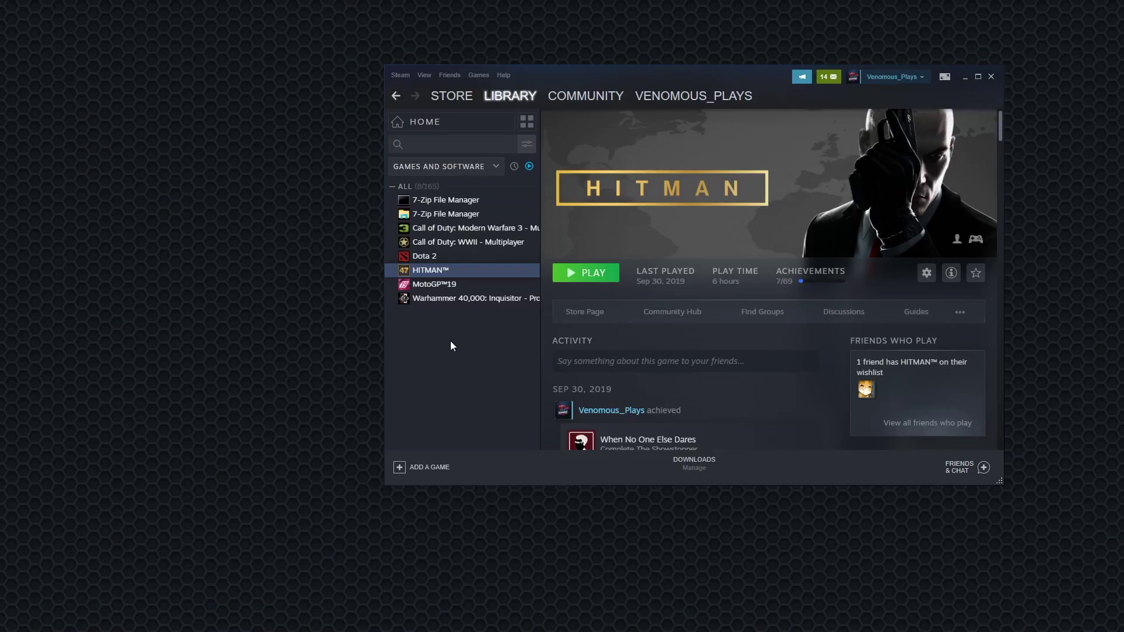
left_click(476, 213)
right_click(469, 214)
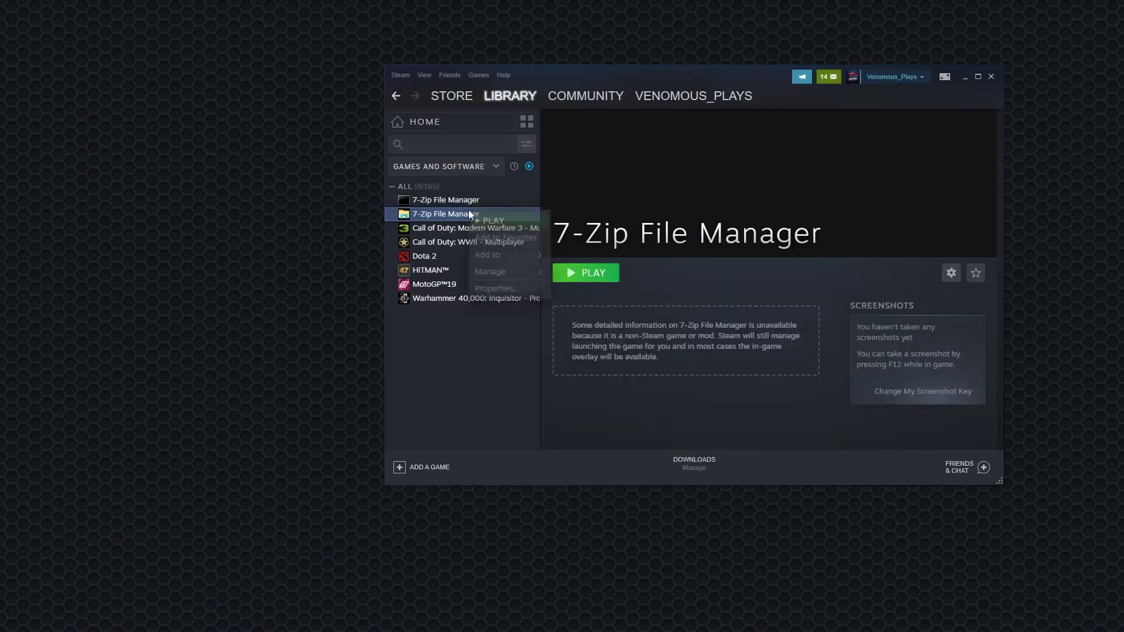
left_click(499, 287)
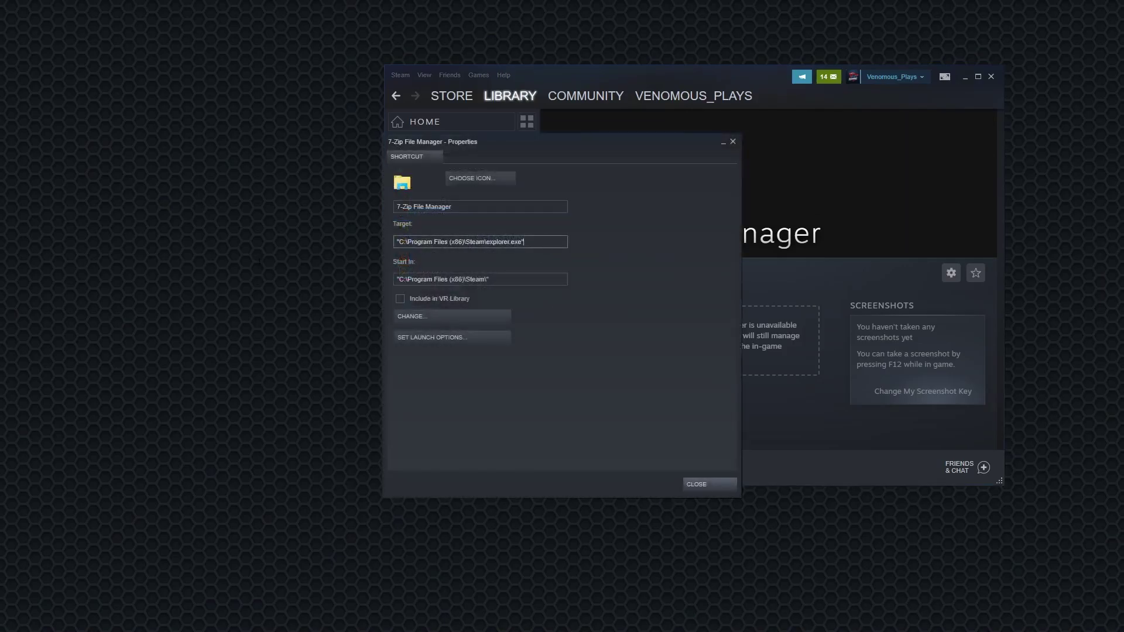
left_click(460, 239)
key("ctrl+a")
key("ctrl+c")
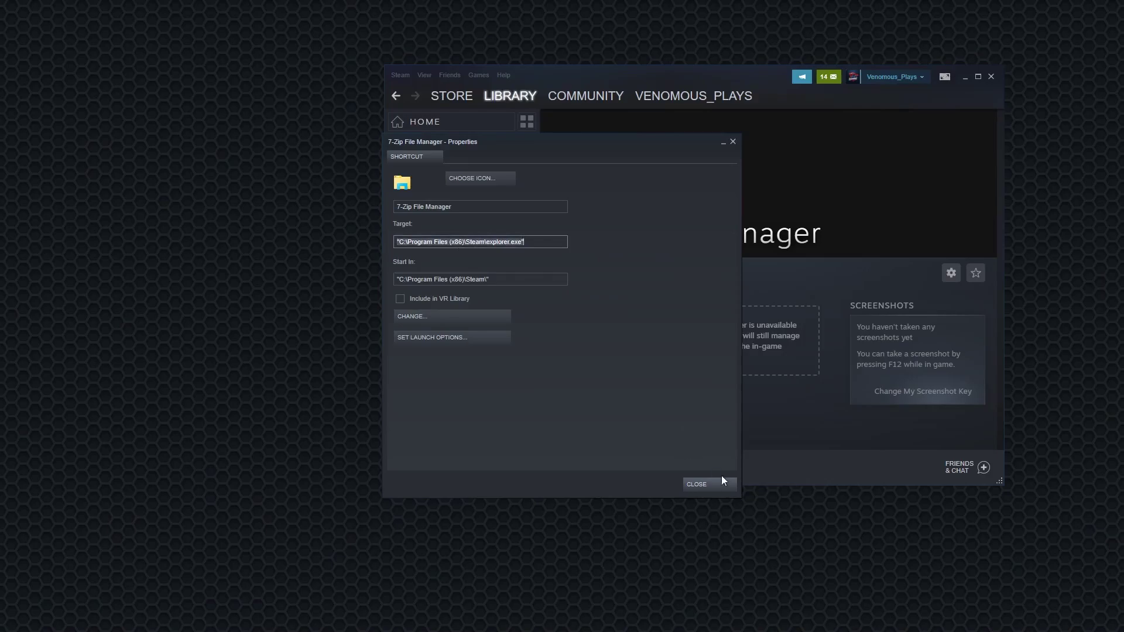
Launch the 7-Zip shortcut as a command prompt and rename Steam's explorer.exe to Yeet.exe
left_click(711, 484)
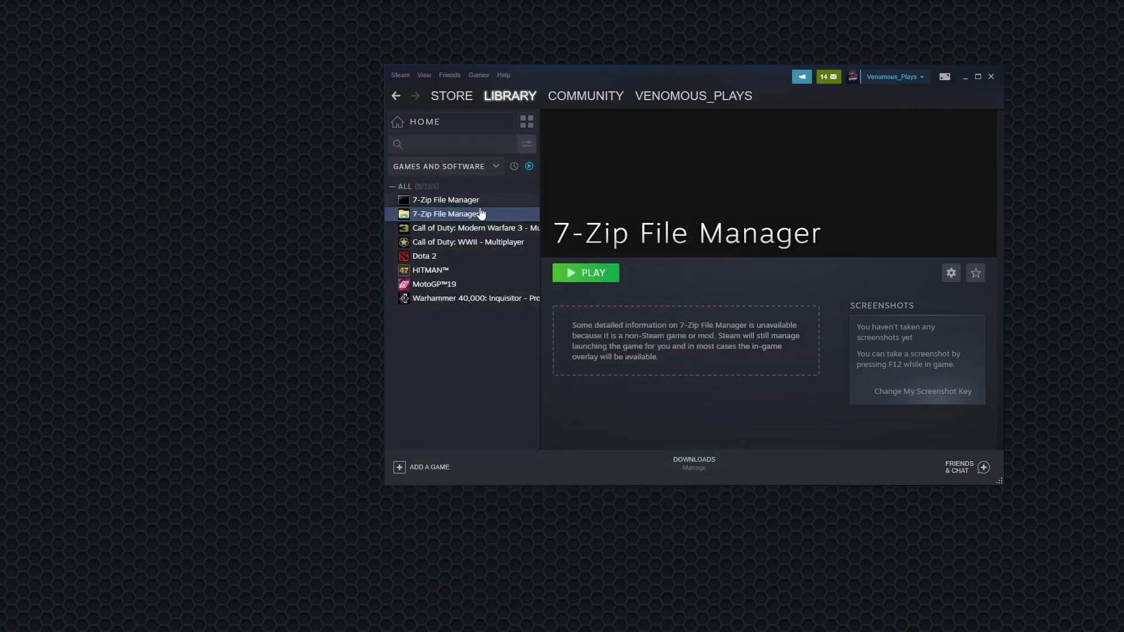
left_click(556, 272)
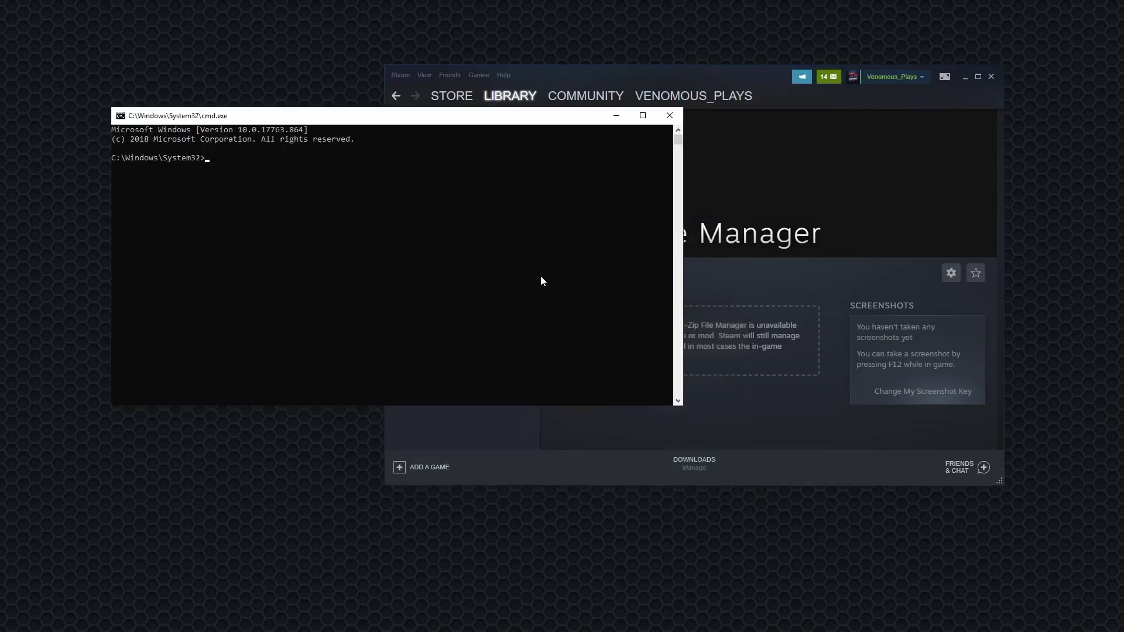
type("ren")
key("ctrl+v")
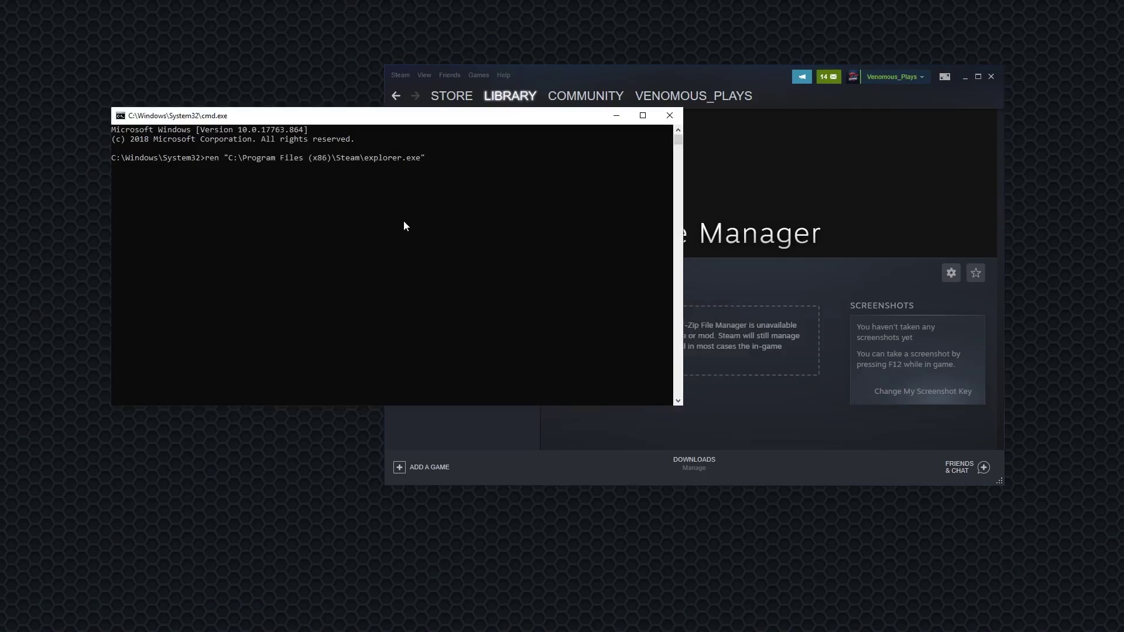
type("Yeet")
type(".exe")
key("Return")
Change directory into the Steam folder and start a 'move Yeet.exe' command
key("ctrl+v")
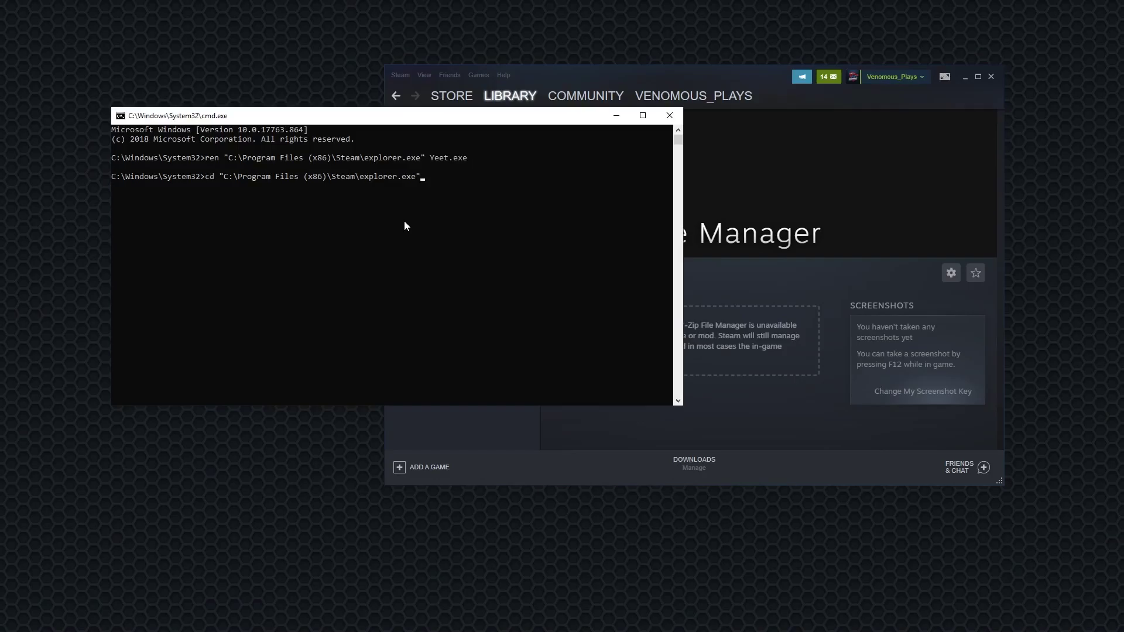
key("BackSpace")
key("BackSpace")
key("BackSpace")
key("BackSpace")
key("BackSpace")
key("BackSpace")
key("BackSpace")
key("BackSpace")
key("BackSpace")
key("BackSpace")
key("BackSpace")
type("\"")
key("Return")
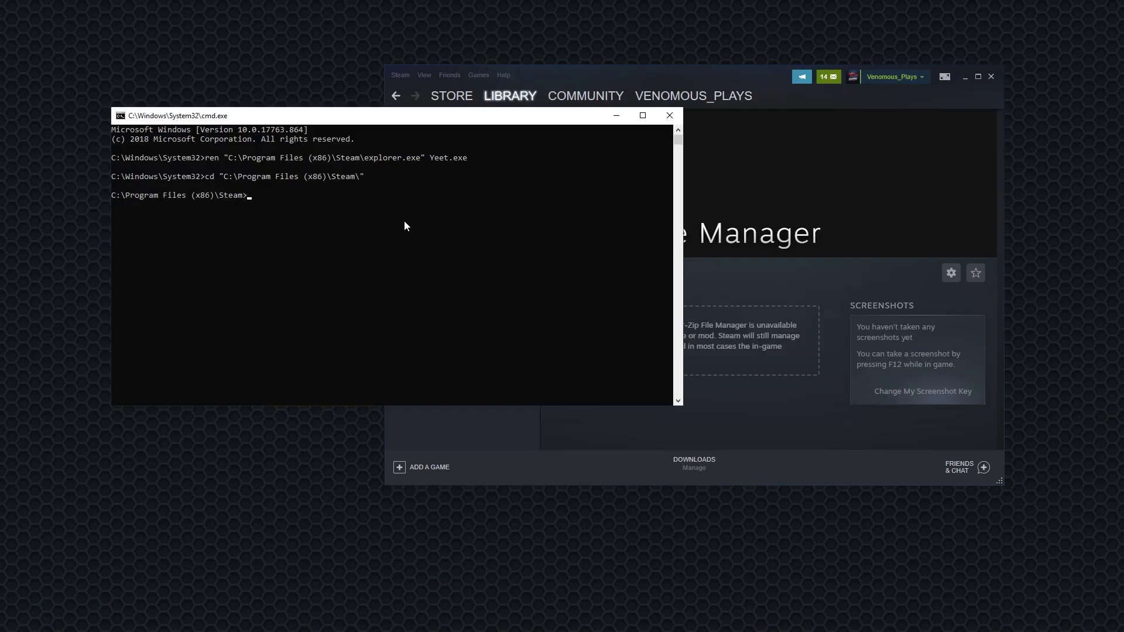
type("move")
type(" Yeet.exe")
left_click(923, 332)
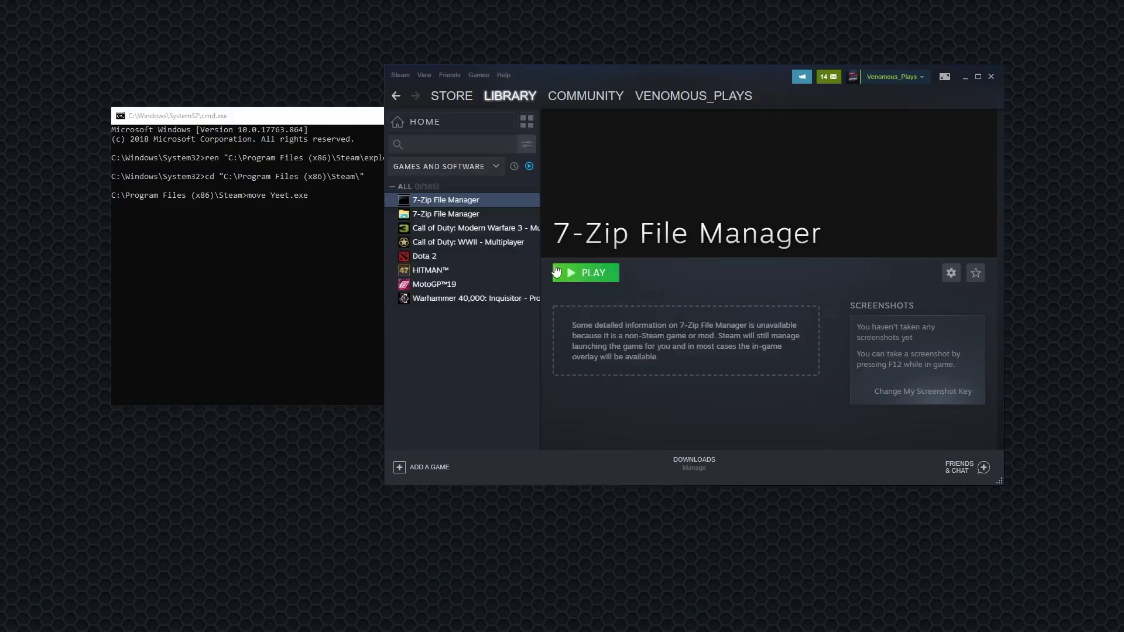
Open the 7-Zip shortcut's target browser, cancel it, and close the properties
left_click(427, 216)
right_click(427, 215)
left_click(452, 293)
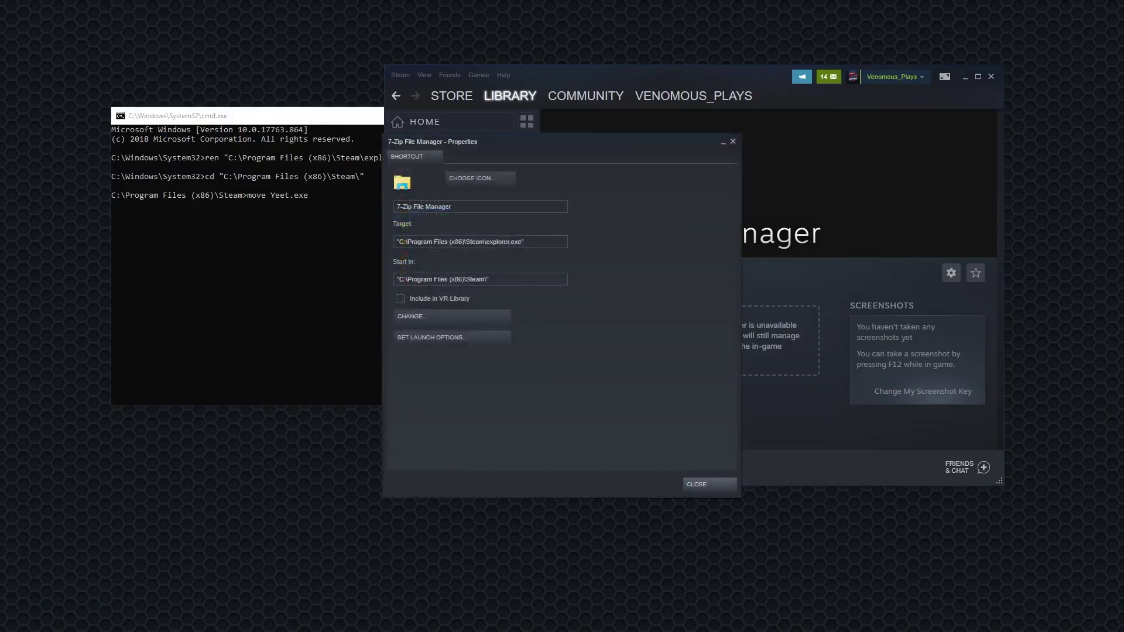
left_click(434, 316)
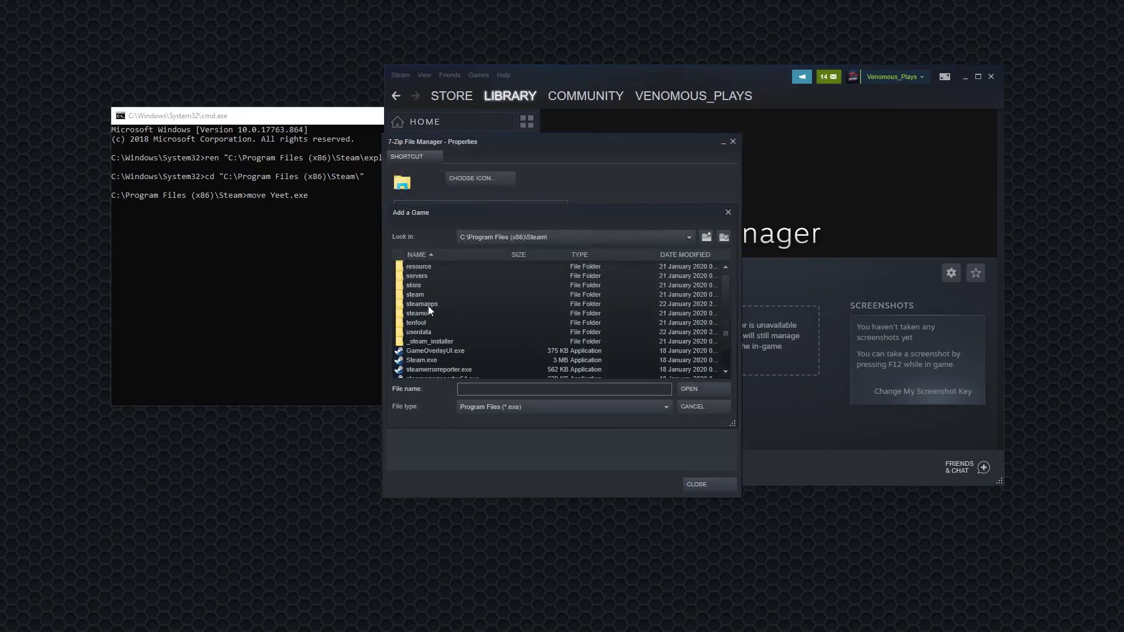
left_click(691, 405)
left_click(700, 483)
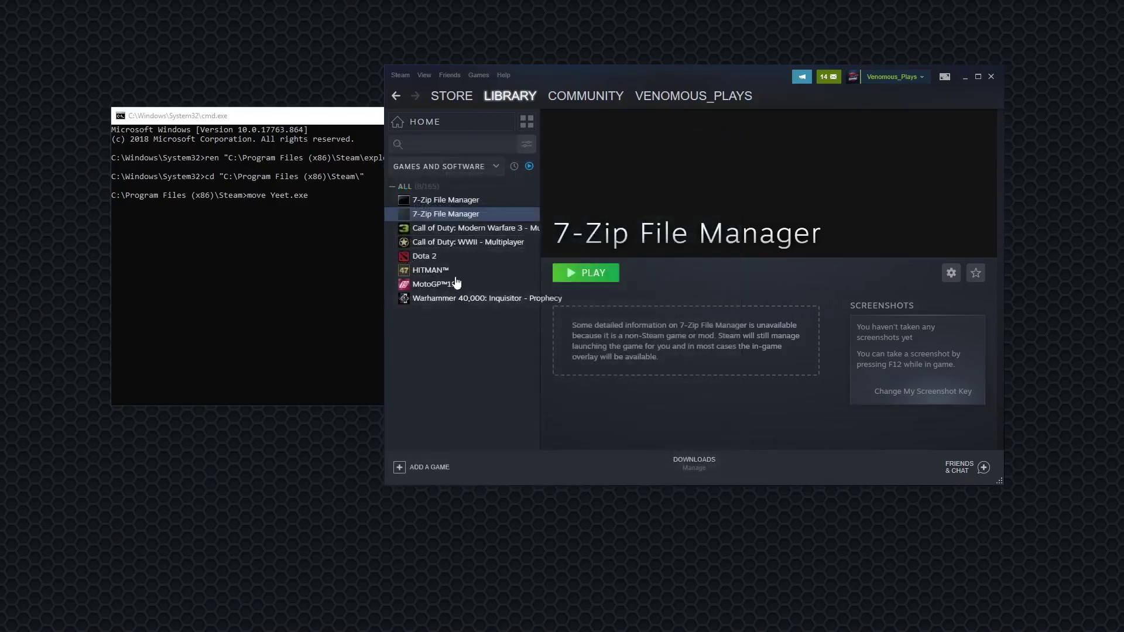
Try backing up HITMAN's game files from Local Files; Steam refuses until updating finishes
right_click(439, 274)
left_click(461, 346)
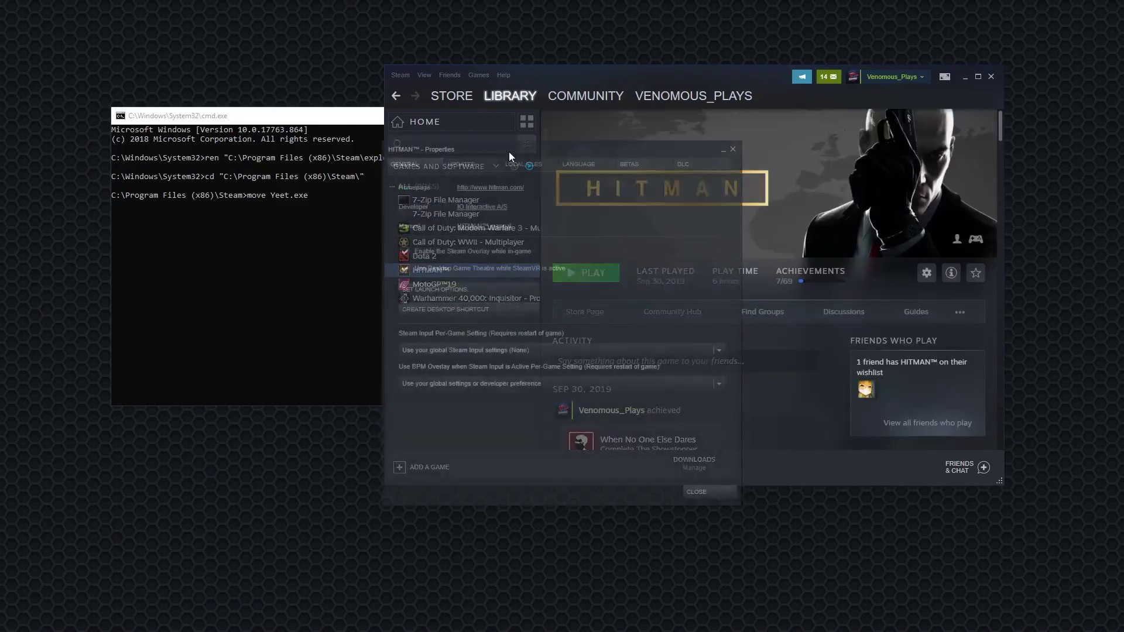
left_click(528, 161)
left_click(468, 229)
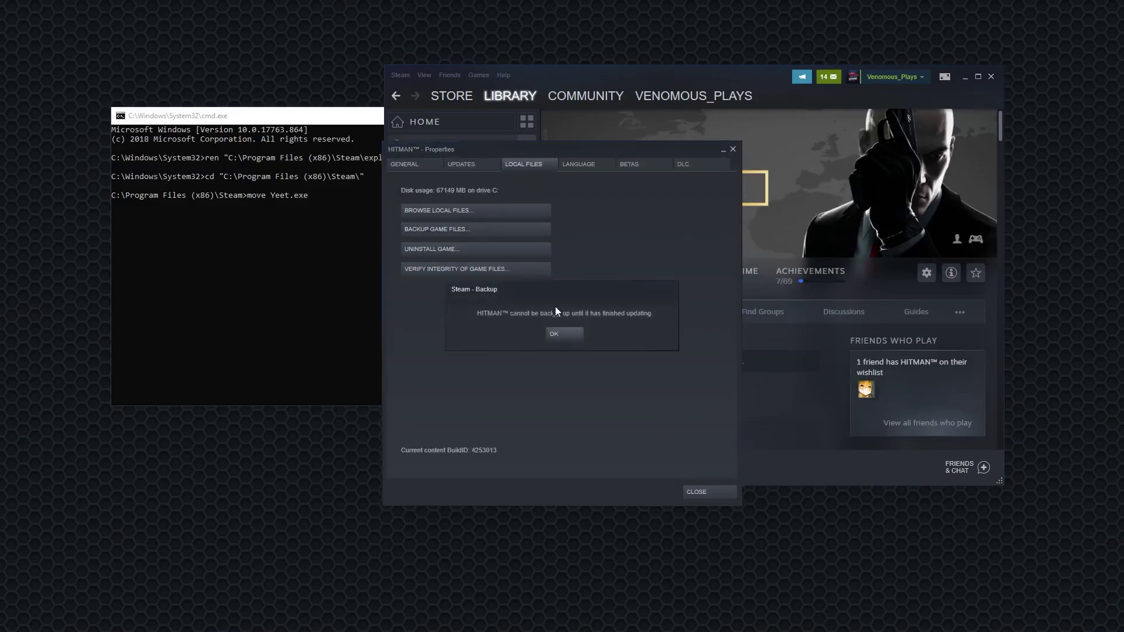
left_click(555, 335)
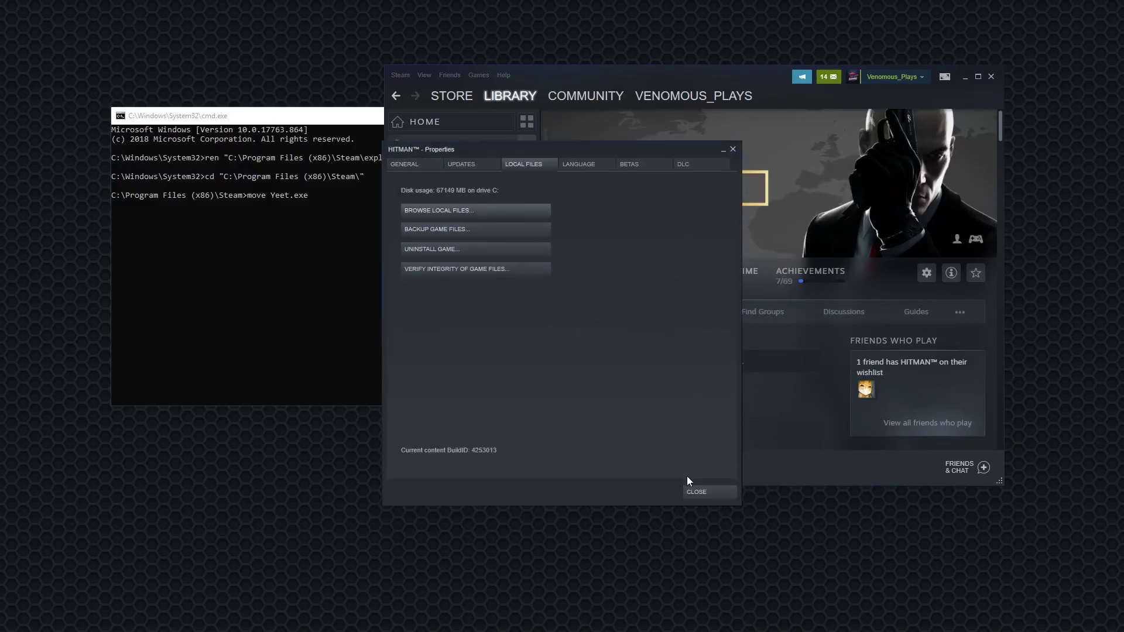
left_click(701, 493)
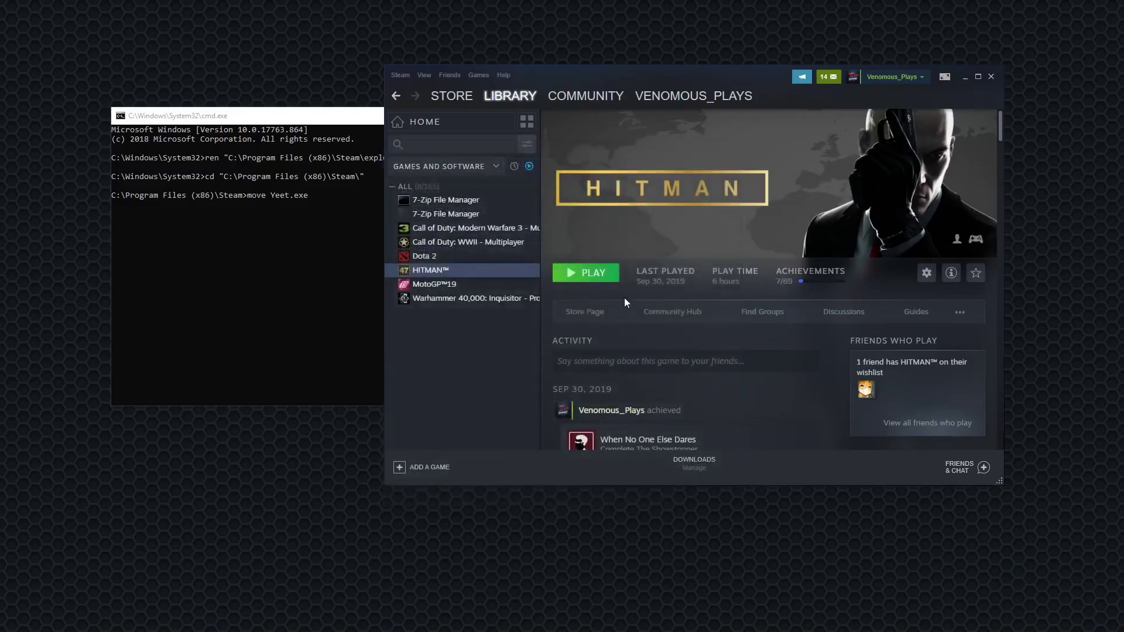
Reopen the second 7-Zip File Manager shortcut's properties
left_click(443, 219)
right_click(443, 218)
left_click(504, 300)
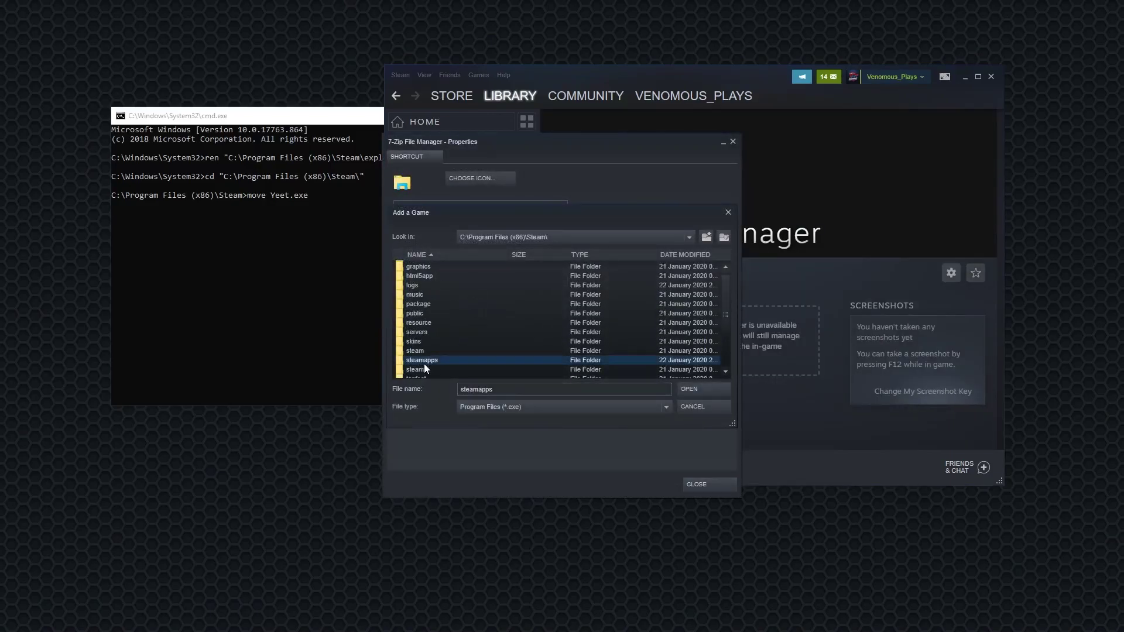
Retarget the 7-Zip shortcut to Launcher.exe in steamapps' Hitman™ folder
double_click(424, 361)
double_click(459, 267)
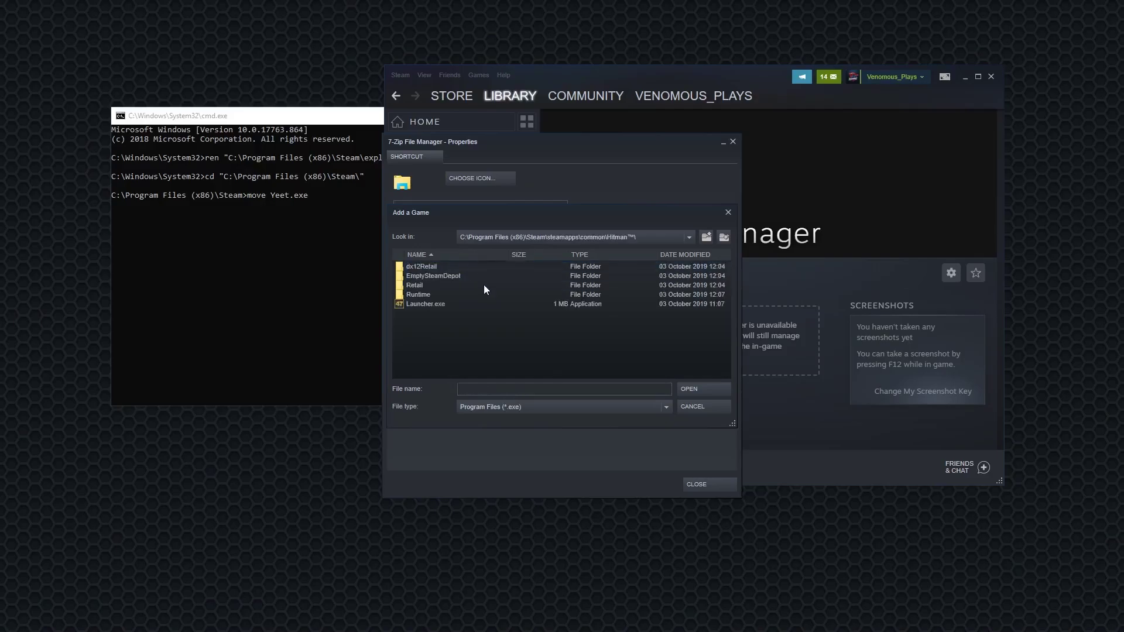
double_click(439, 303)
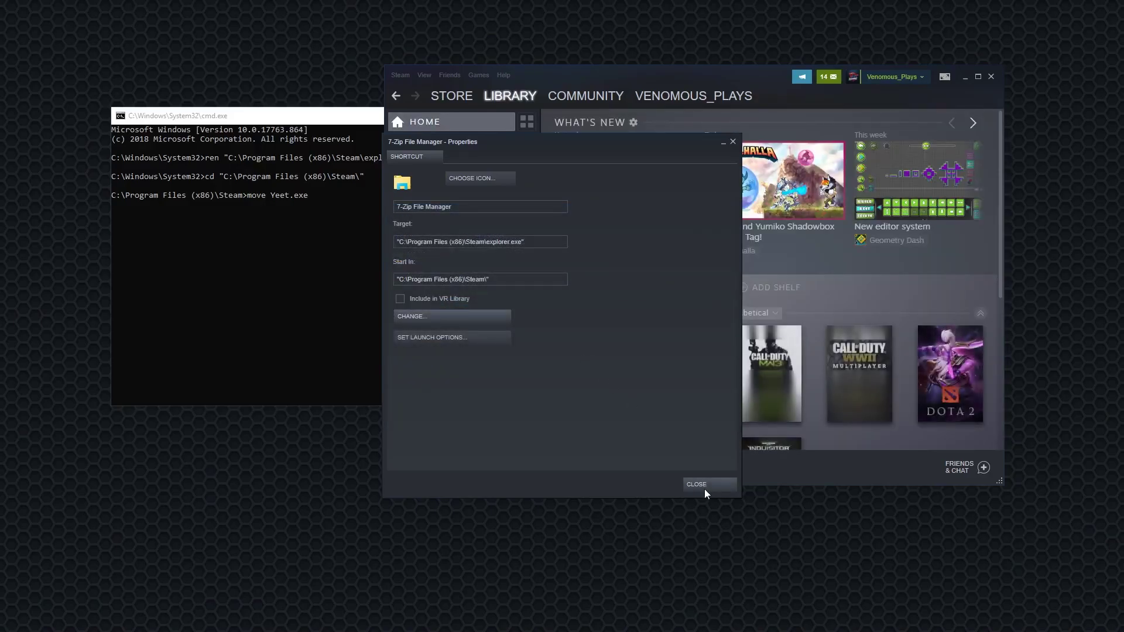
left_click(703, 486)
Take the Hitman Start In folder path from the shortcut properties and return to the command prompt
right_click(457, 217)
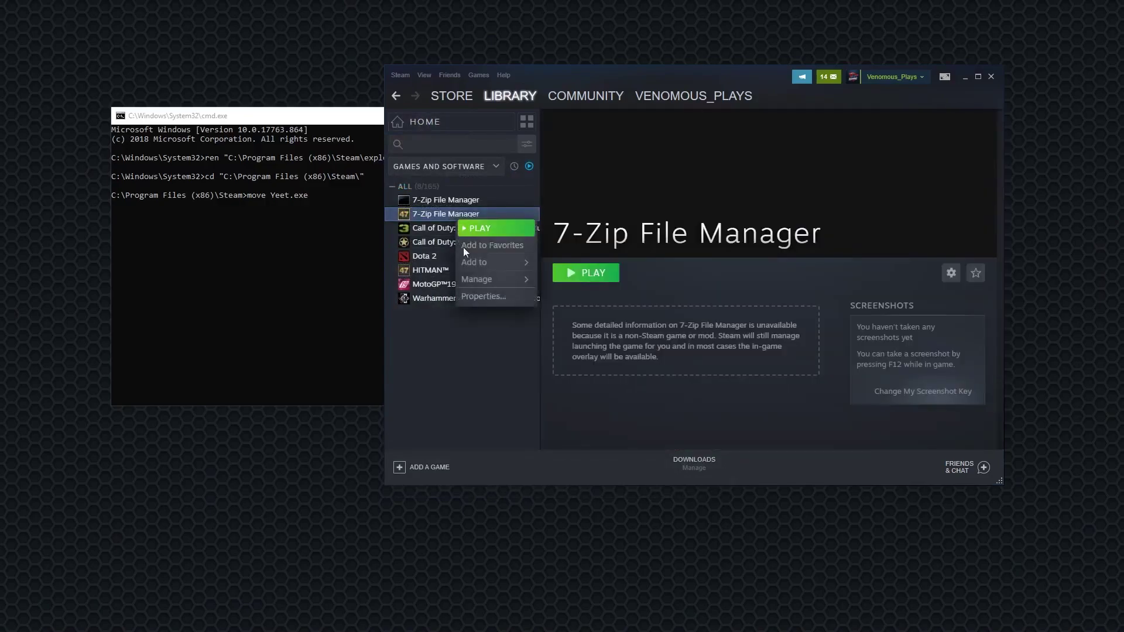
left_click(472, 296)
left_click(478, 278)
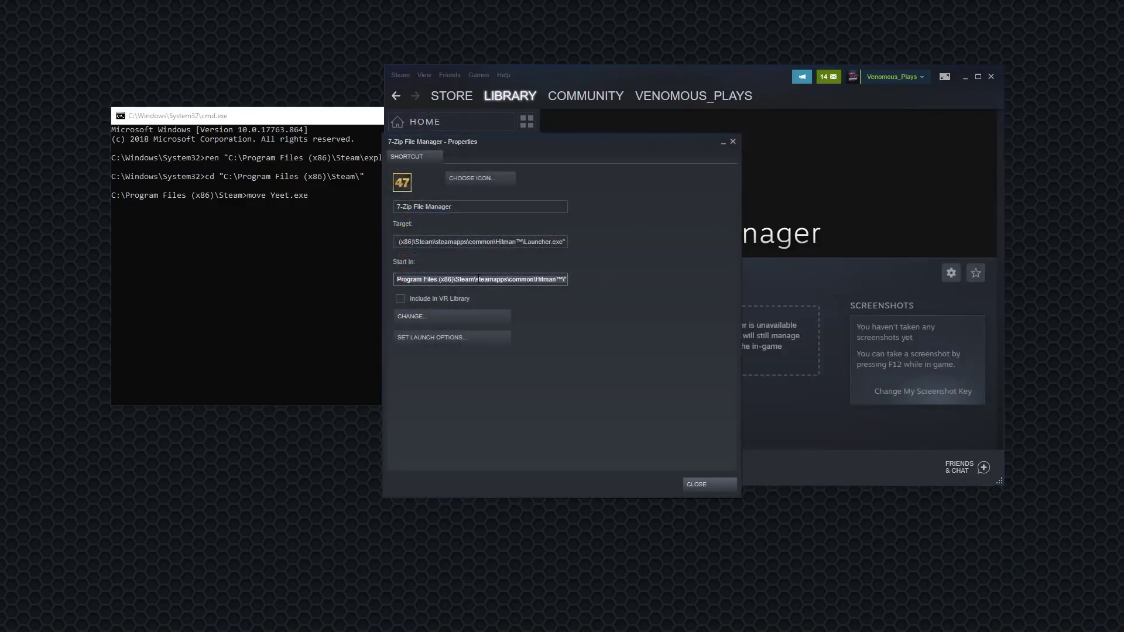
left_click(375, 242)
Move Yeet.exe into the Hitman folder, repoint the 7-Zip shortcut to it, and launch it
type("\"C:\\Program Files (x86)\\Steam\\steamapps\\common\\Hitman™\\\"")
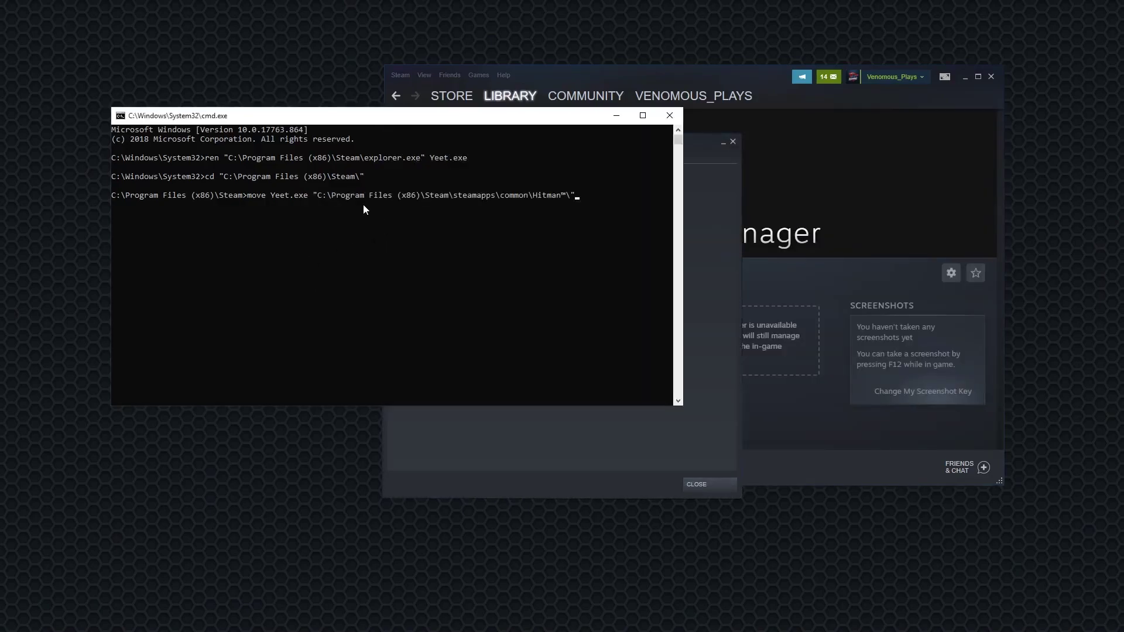
key("Return")
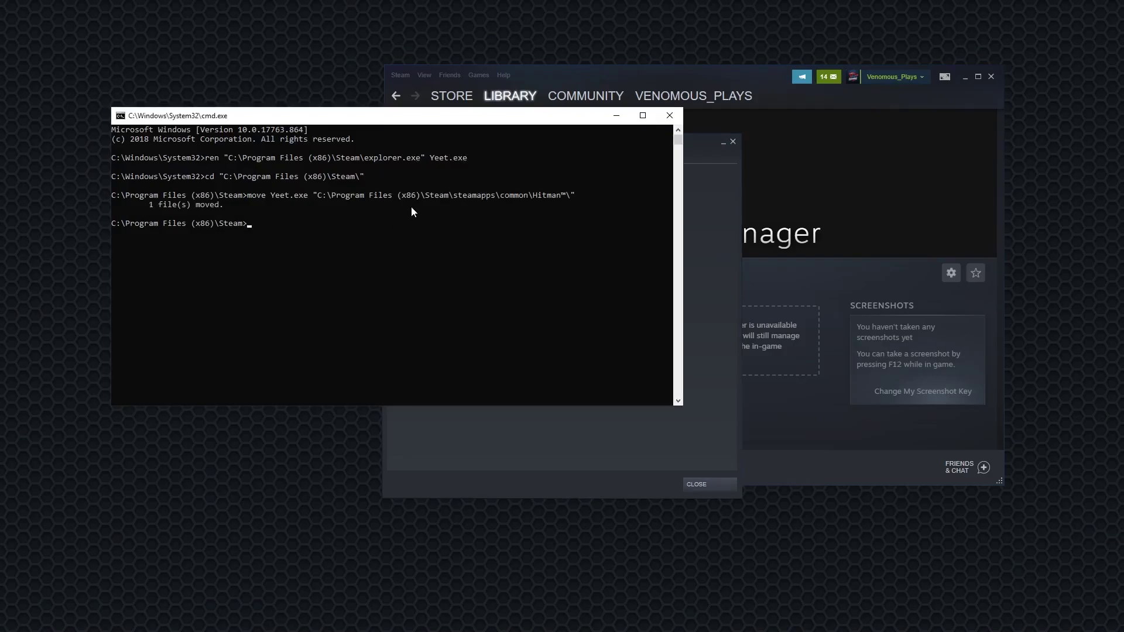
left_click(680, 451)
left_click(450, 319)
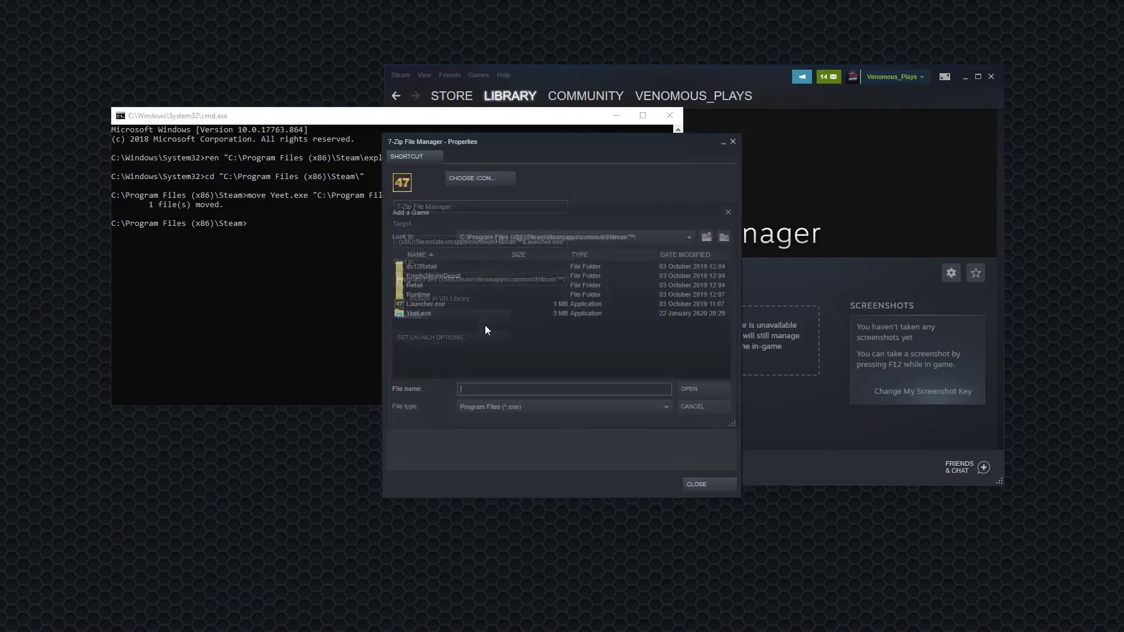
double_click(429, 315)
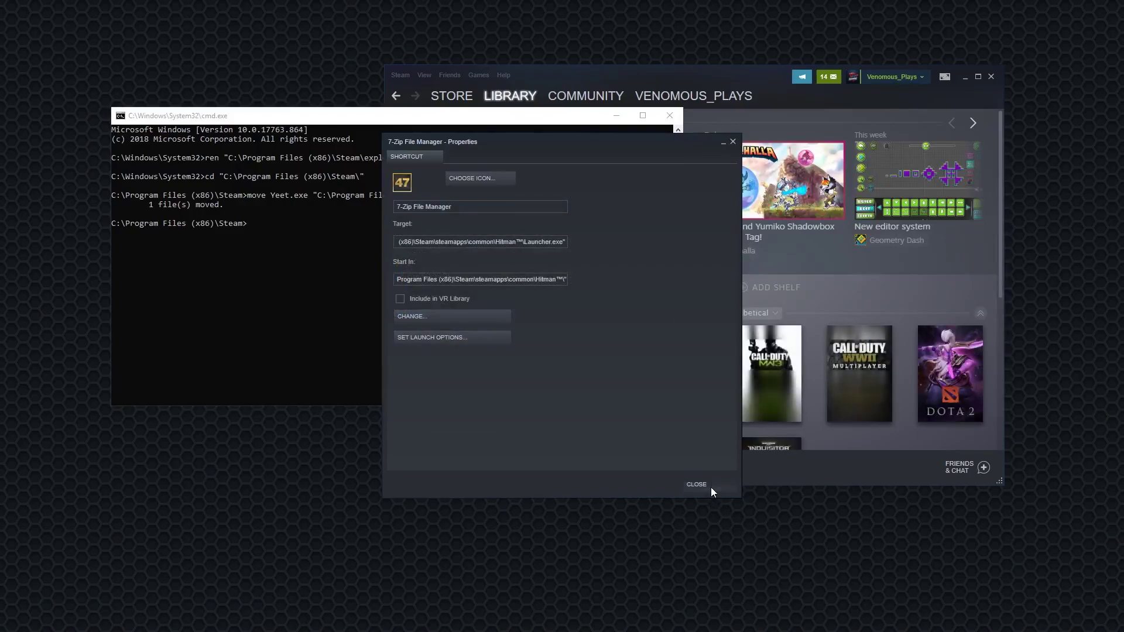
left_click(710, 486)
left_click(506, 215)
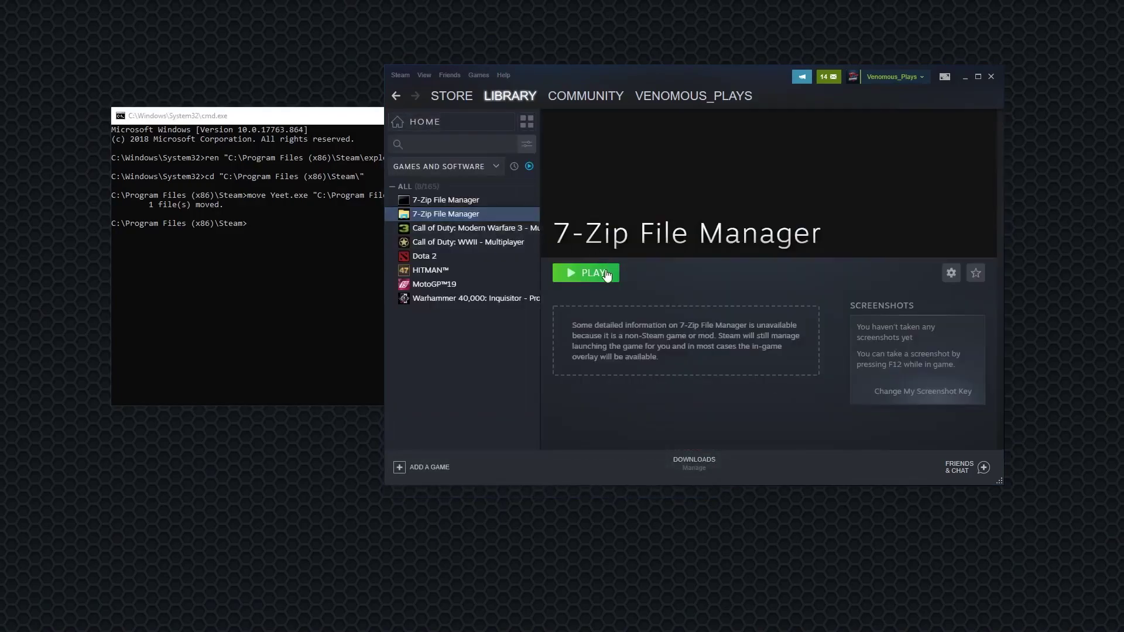
left_click(606, 273)
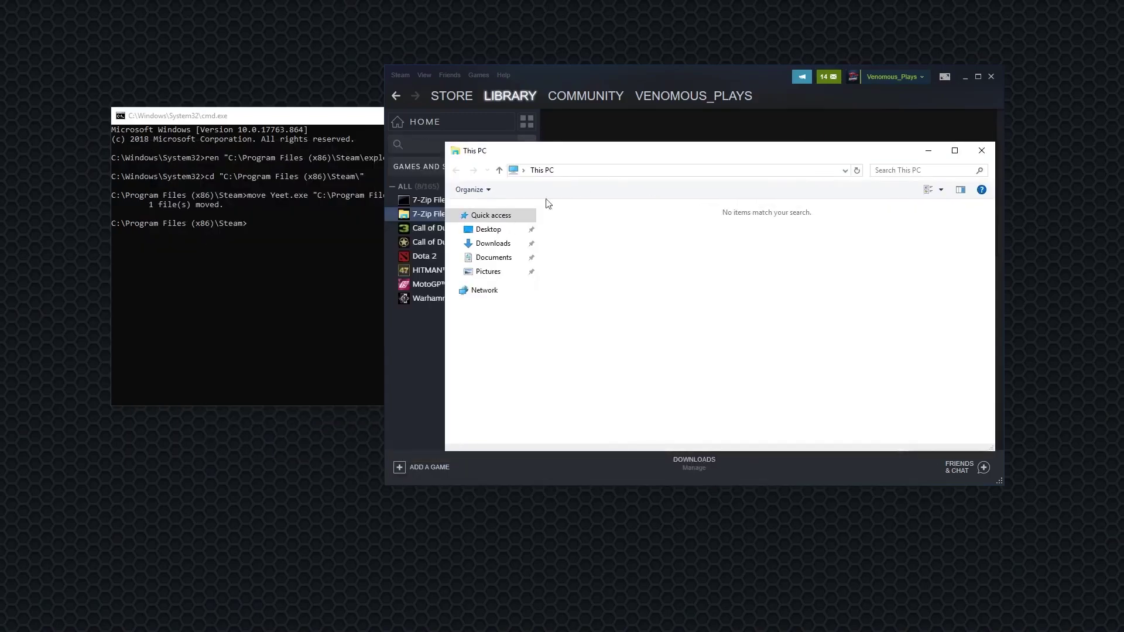
Go to the empty Downloads folder through the This PC breadcrumb and focus the search box
left_click(495, 243)
left_click(560, 171)
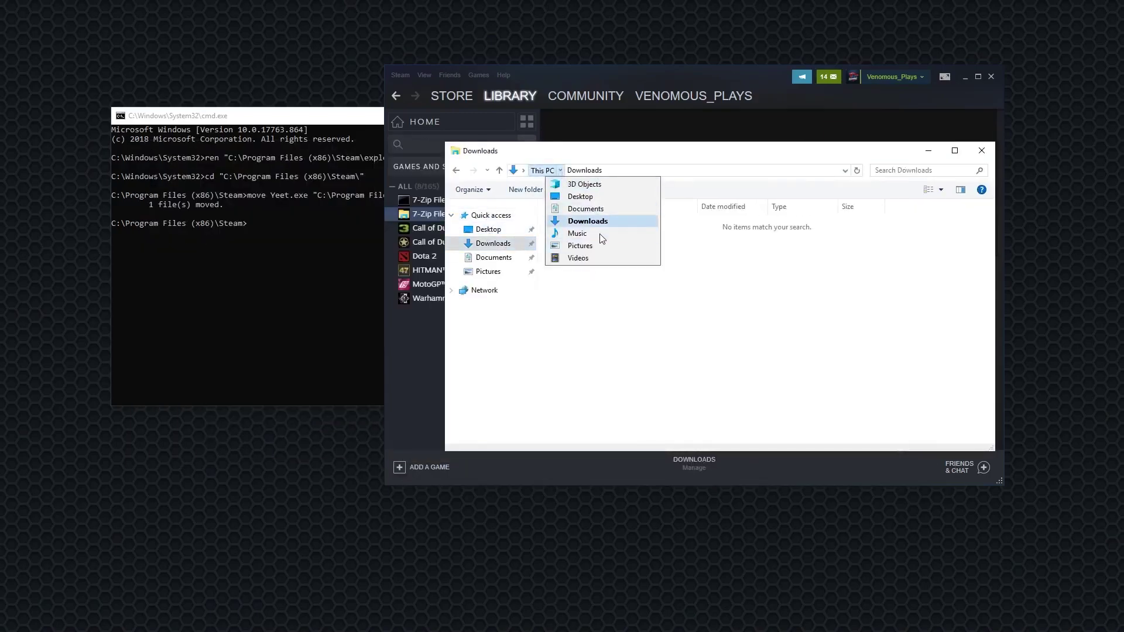
left_click(486, 328)
left_click(909, 172)
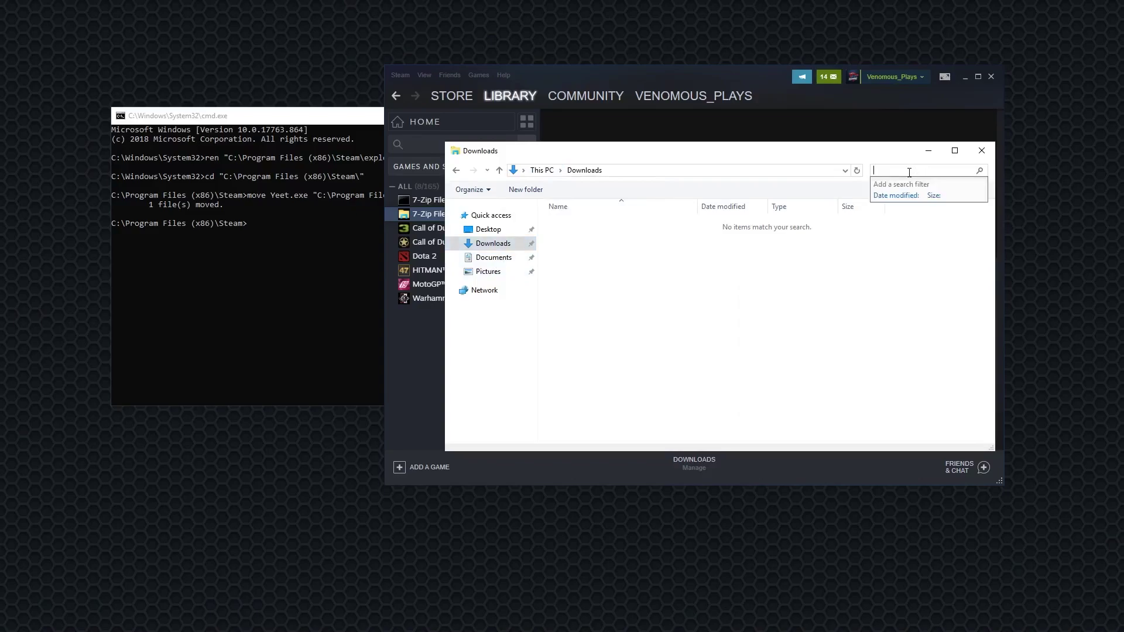
Search 'profbfjdsl' with C:\ and This PC as custom locations, then clear the search
type("profbfjdsl")
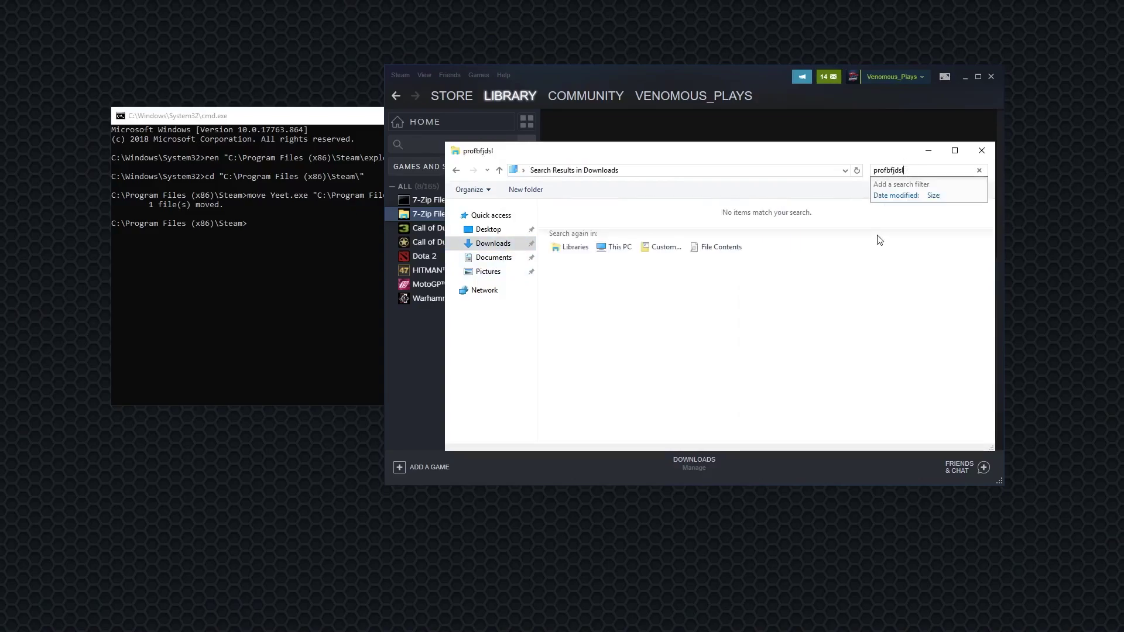
left_click(669, 264)
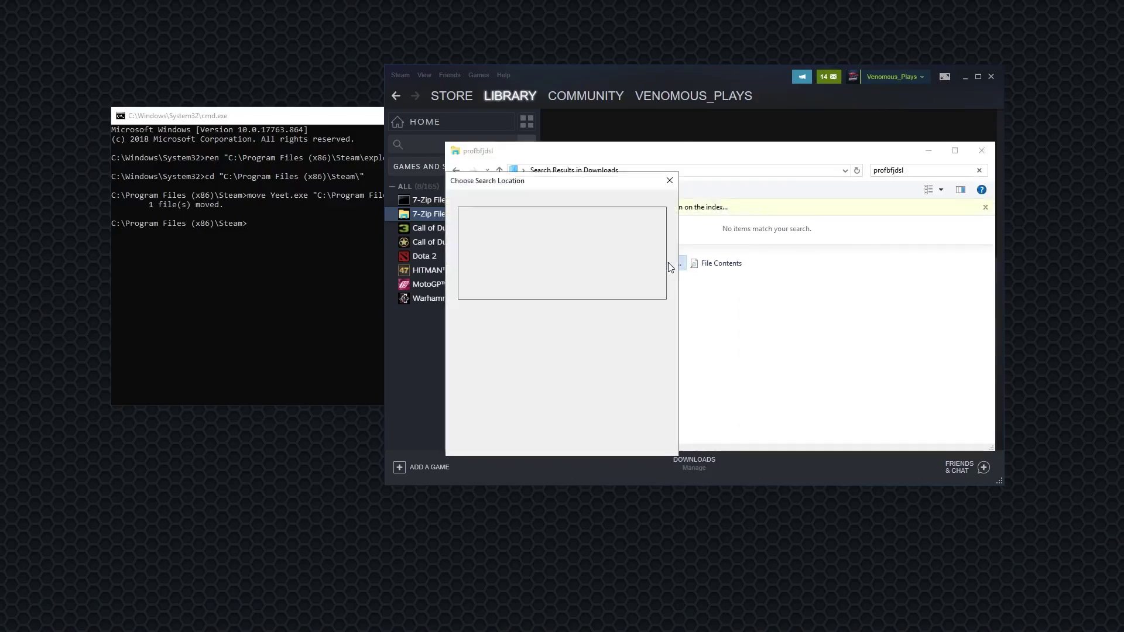
left_click(550, 312)
type("C:\\")
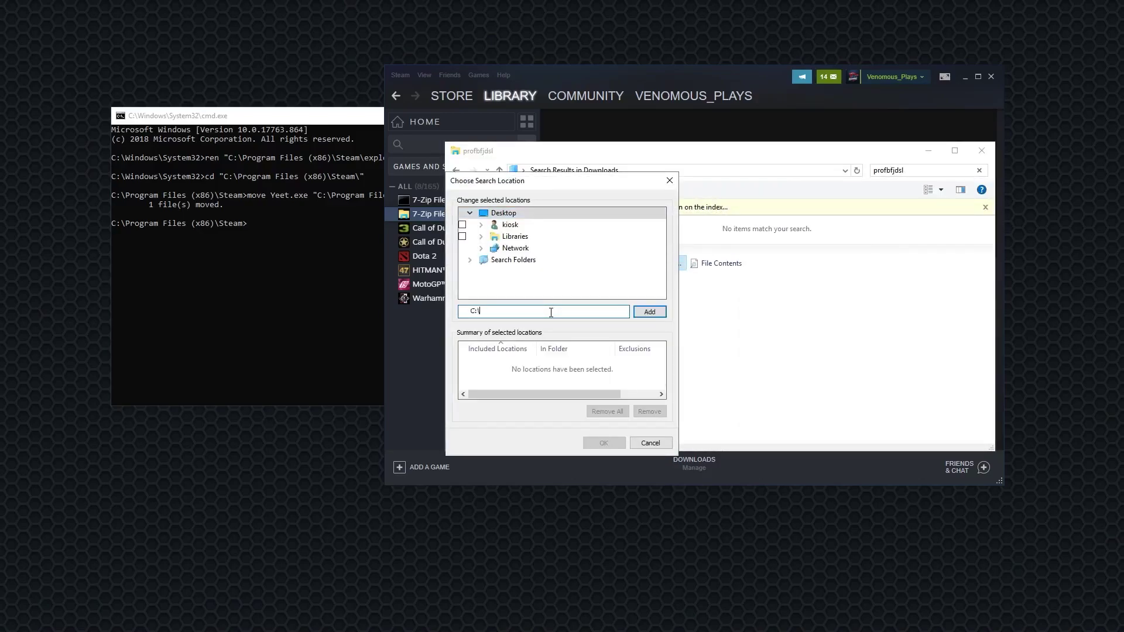
key("Return")
scroll(495, 246, "up", 2)
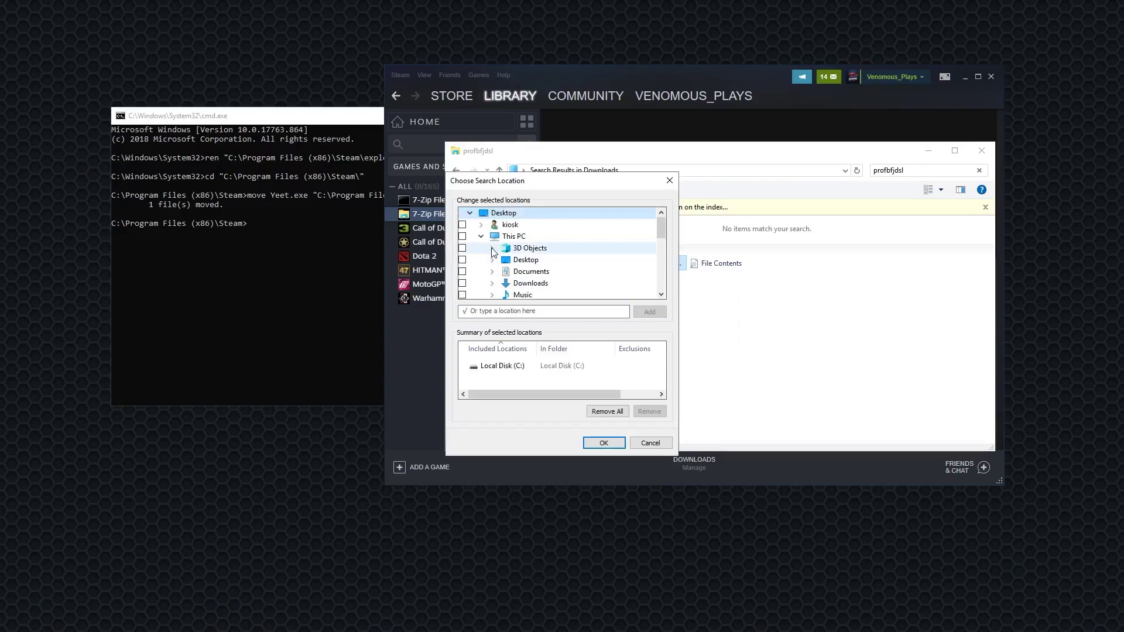
left_click(462, 236)
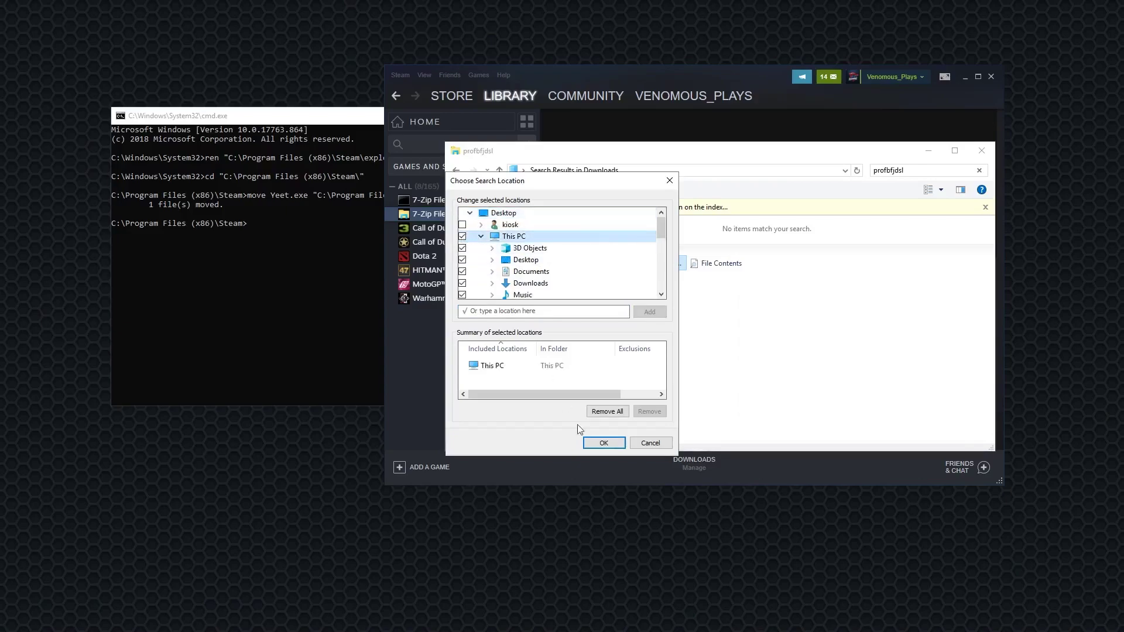
left_click(604, 443)
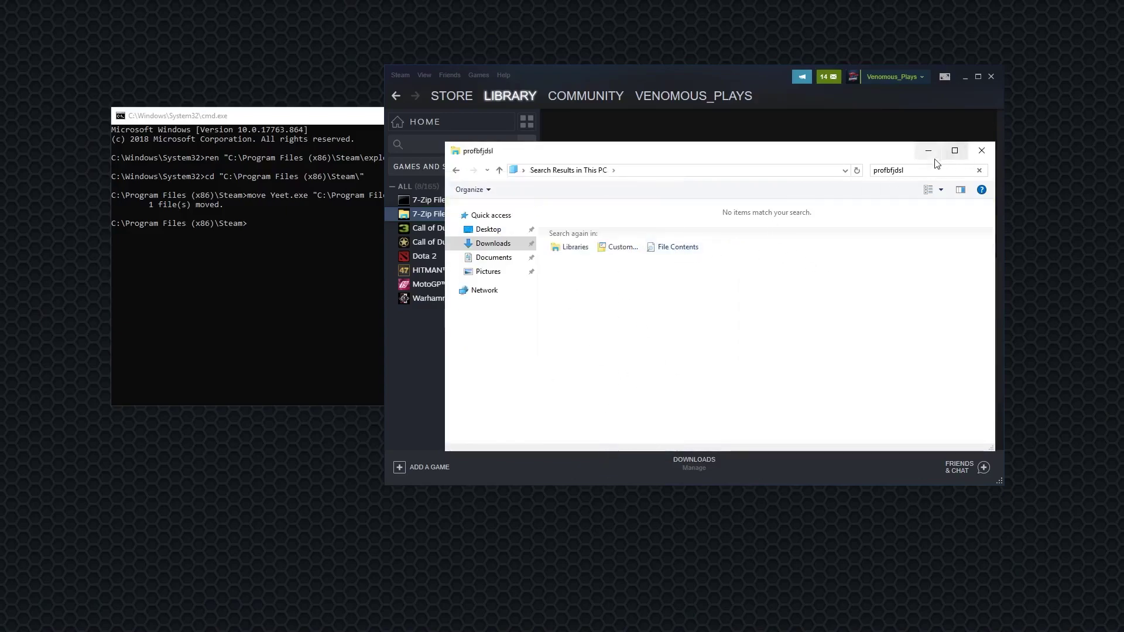
left_click(881, 169)
key("BackSpace")
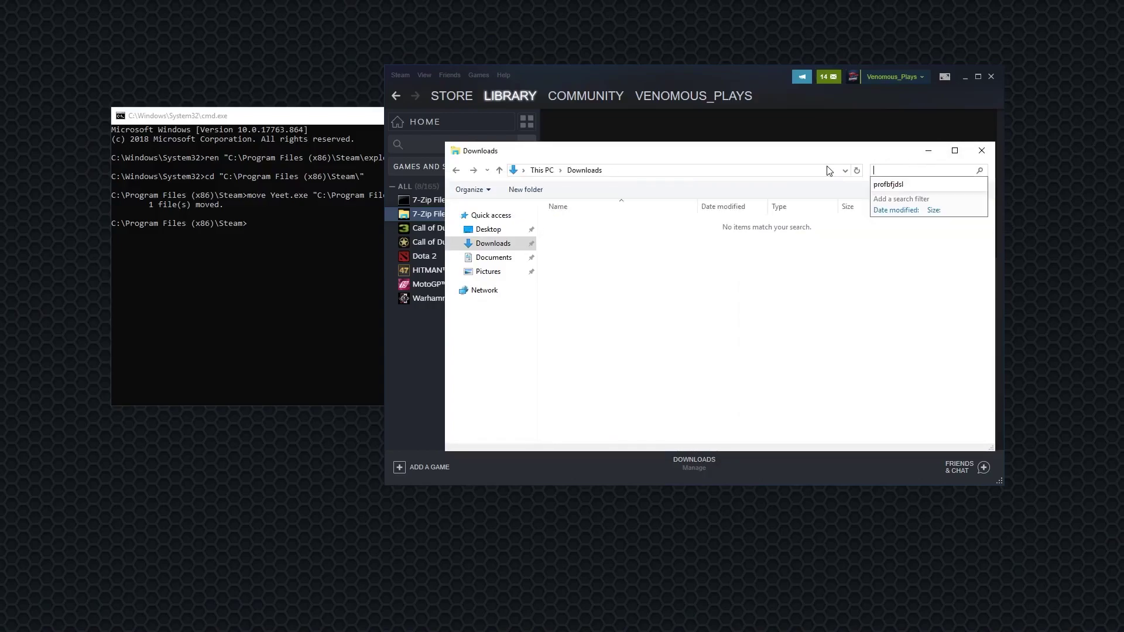
Search for 'P' again, with Local Disk (C:) as the custom search location
type("Program")
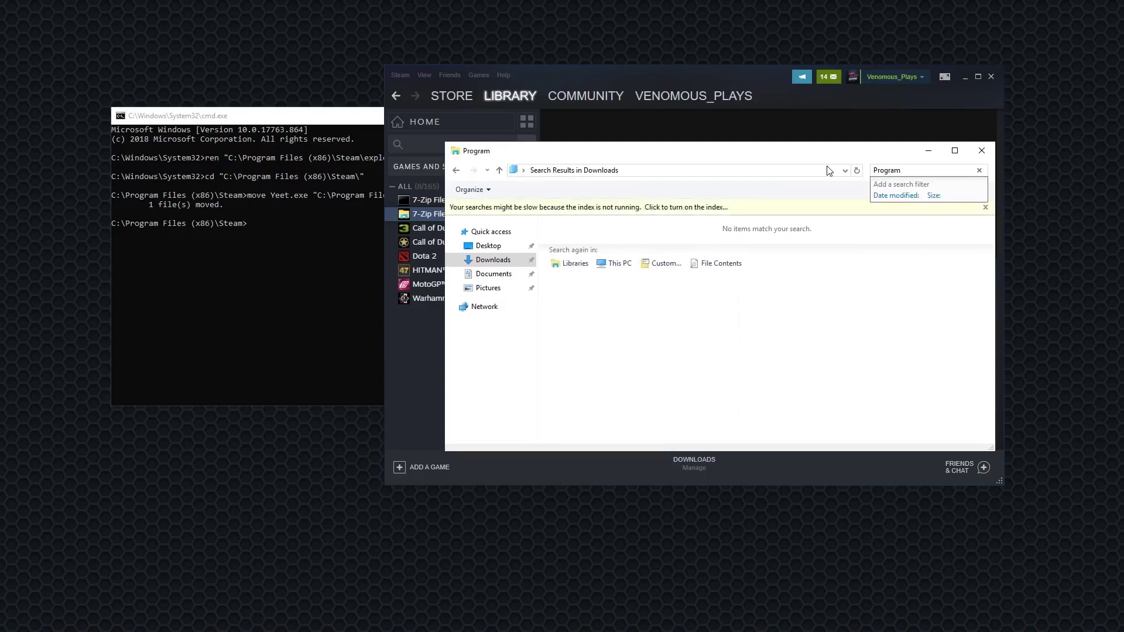
left_click(661, 263)
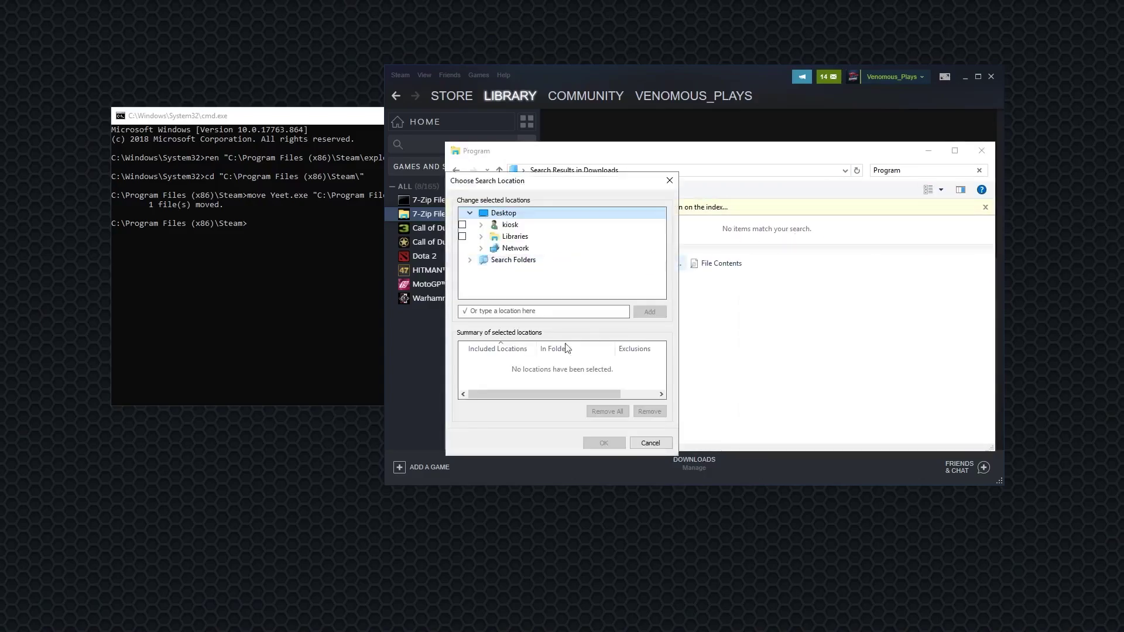
left_click(535, 310)
type("C:\\")
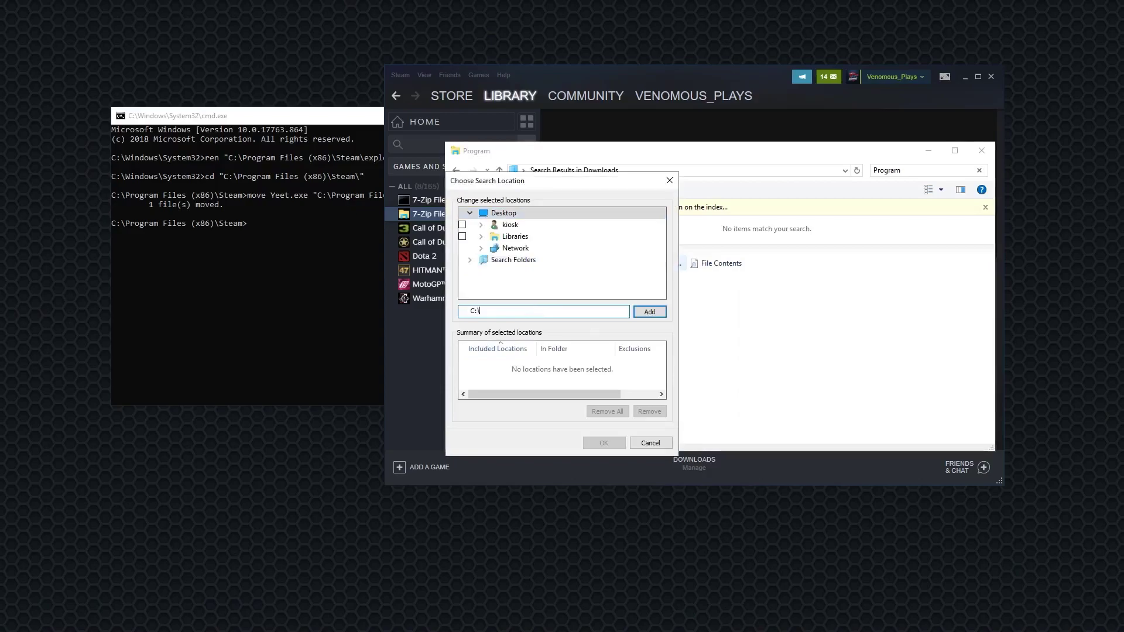
key("Return")
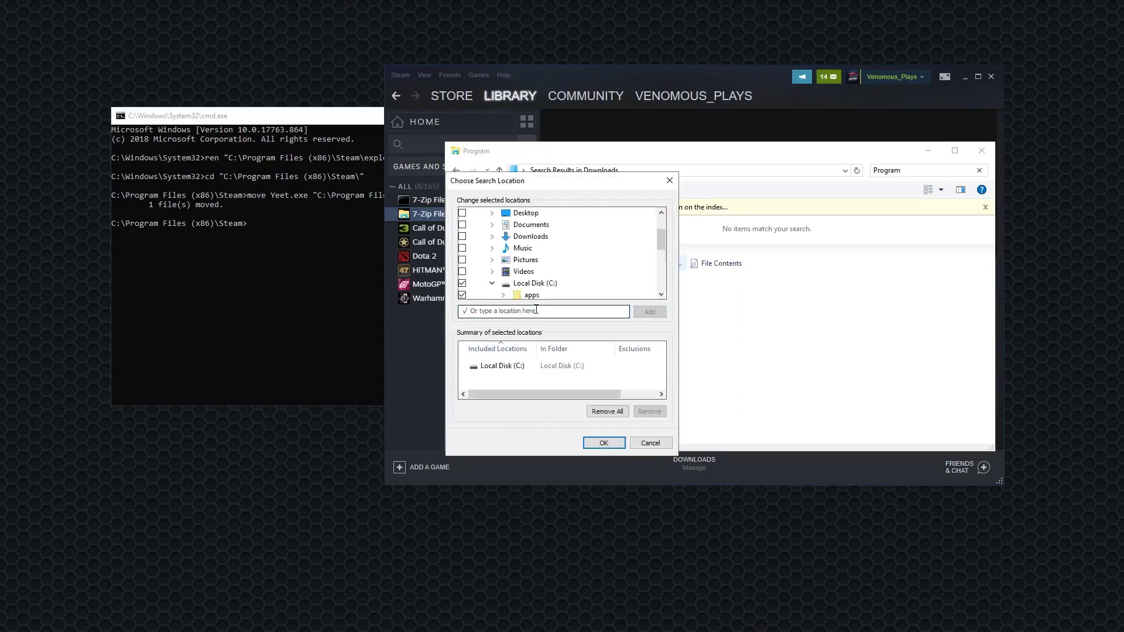
left_click(502, 366)
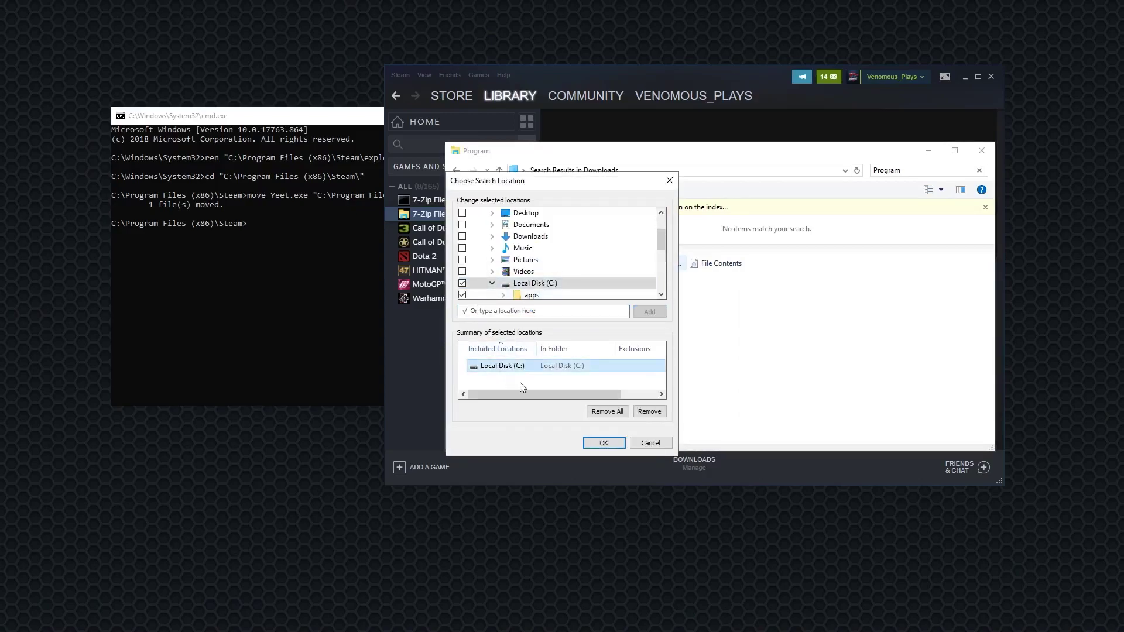
left_click(604, 443)
Open Program Files (x86), then the Steam folder, and scroll through its contents
double_click(697, 215)
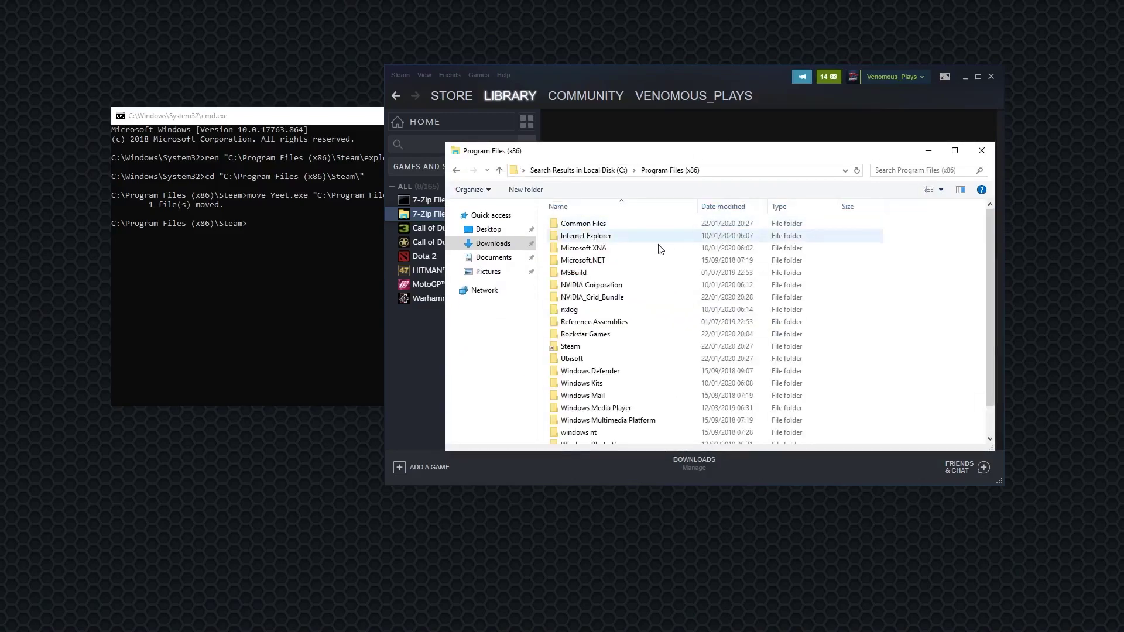
scroll(632, 281, "down", 1)
double_click(598, 320)
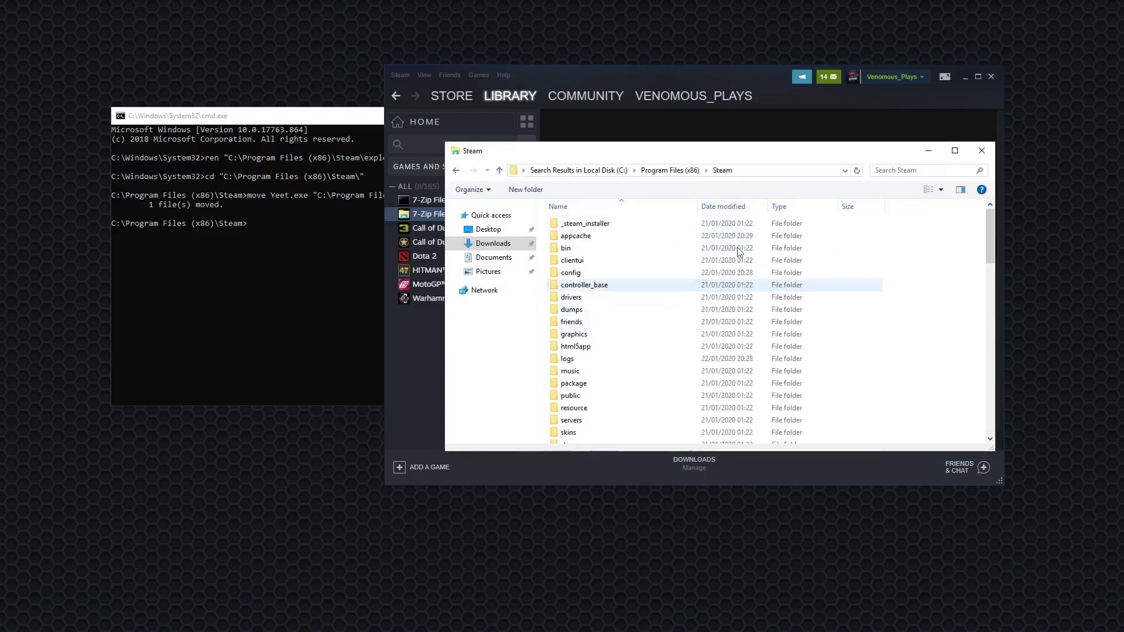
scroll(685, 339, "down", 5)
scroll(677, 309, "down", 8)
scroll(680, 321, "down", 6)
scroll(684, 332, "down", 3)
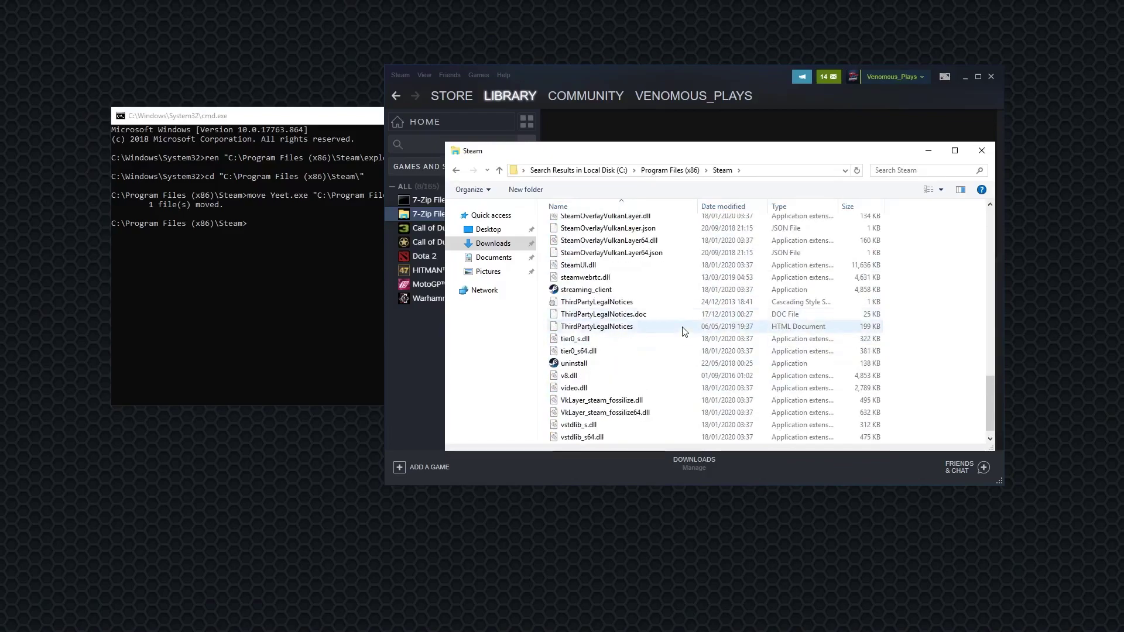
scroll(682, 332, "up", 6)
scroll(676, 351, "up", 6)
scroll(673, 363, "up", 8)
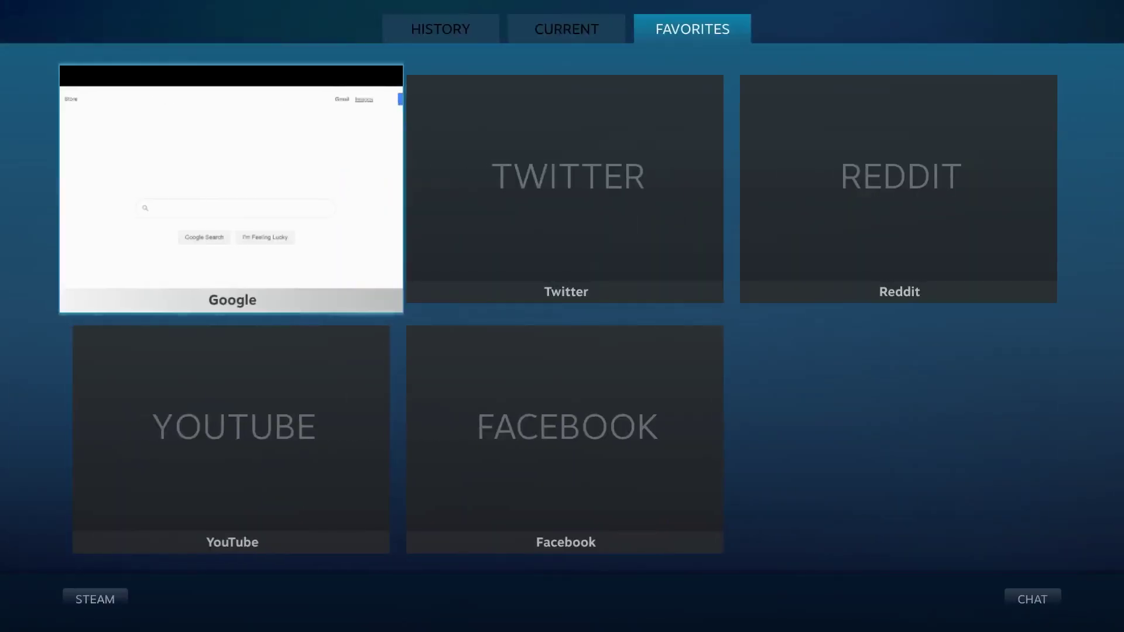
key("Return")
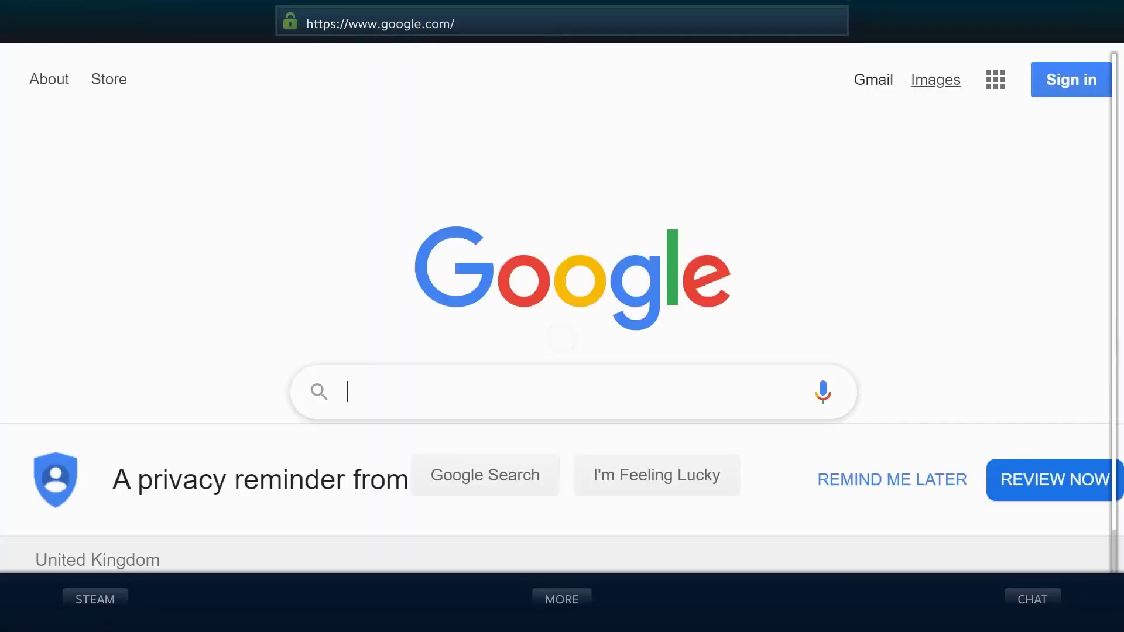
Google 'anydesk', open anydesk.com, and start the free AnyDesk download
type("anyde")
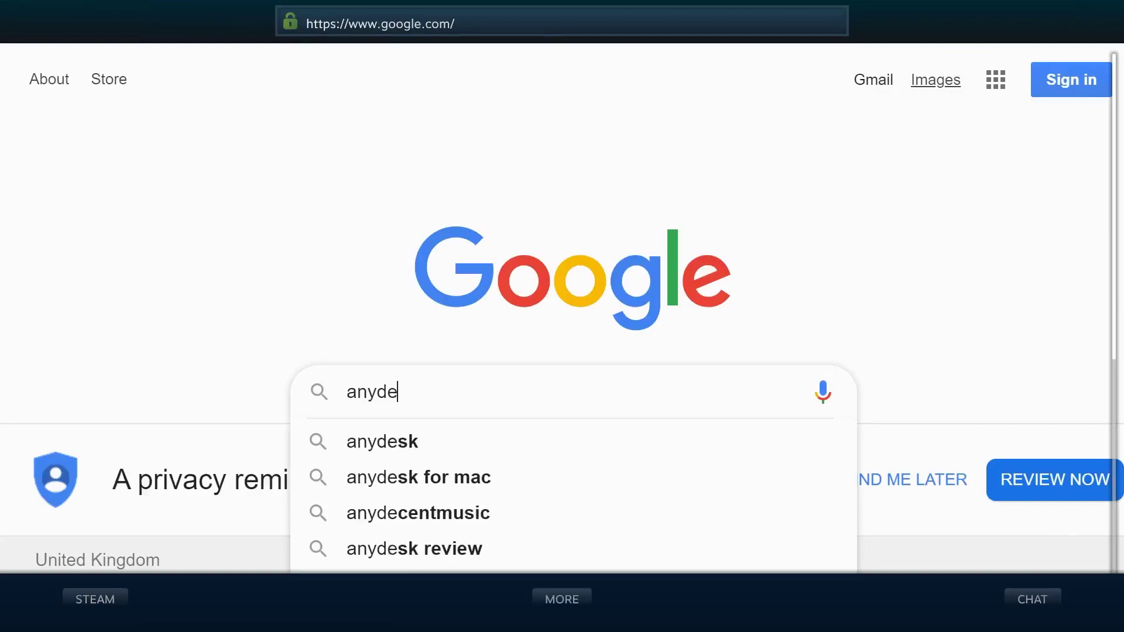
type("sk")
key("Return")
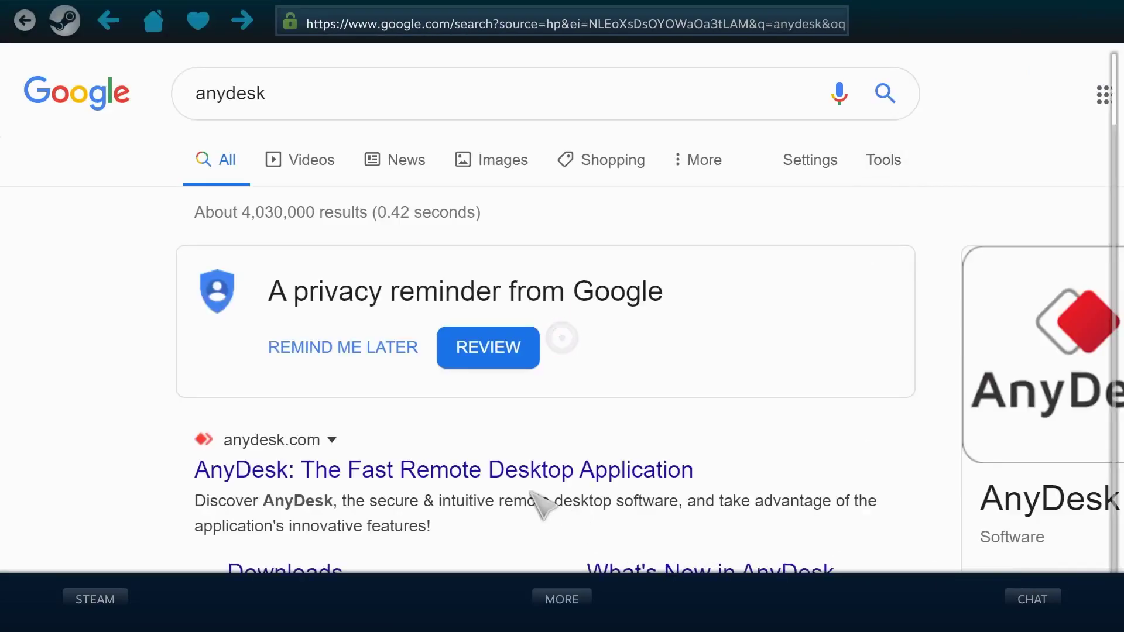
left_click(502, 472)
scroll(166, 410, "down", 3)
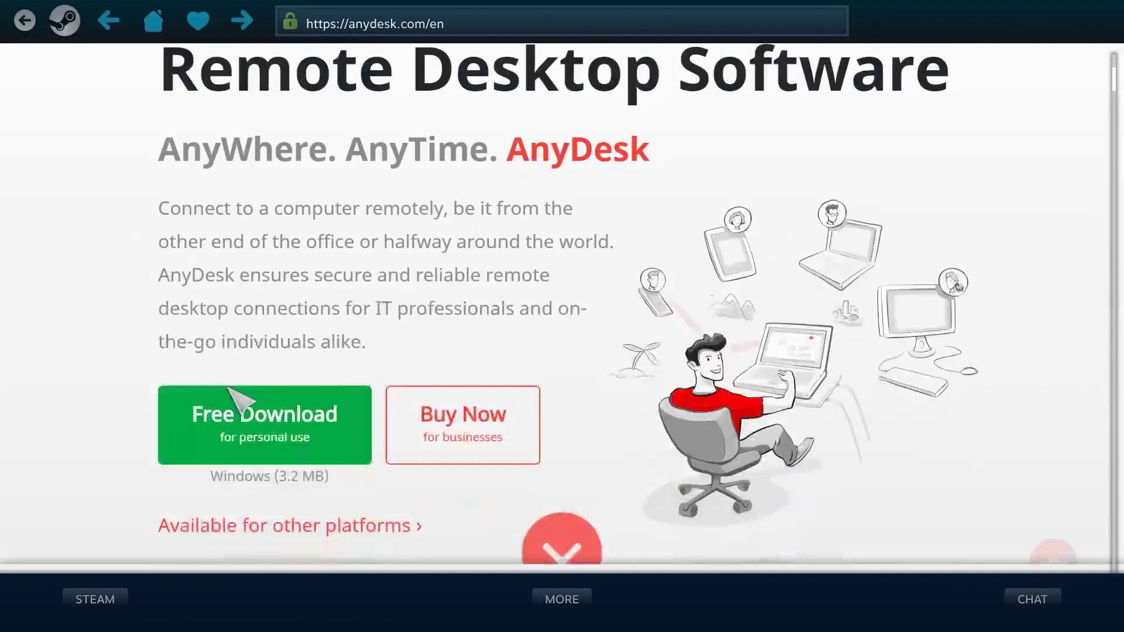
scroll(239, 388, "down", 5)
left_click(237, 191)
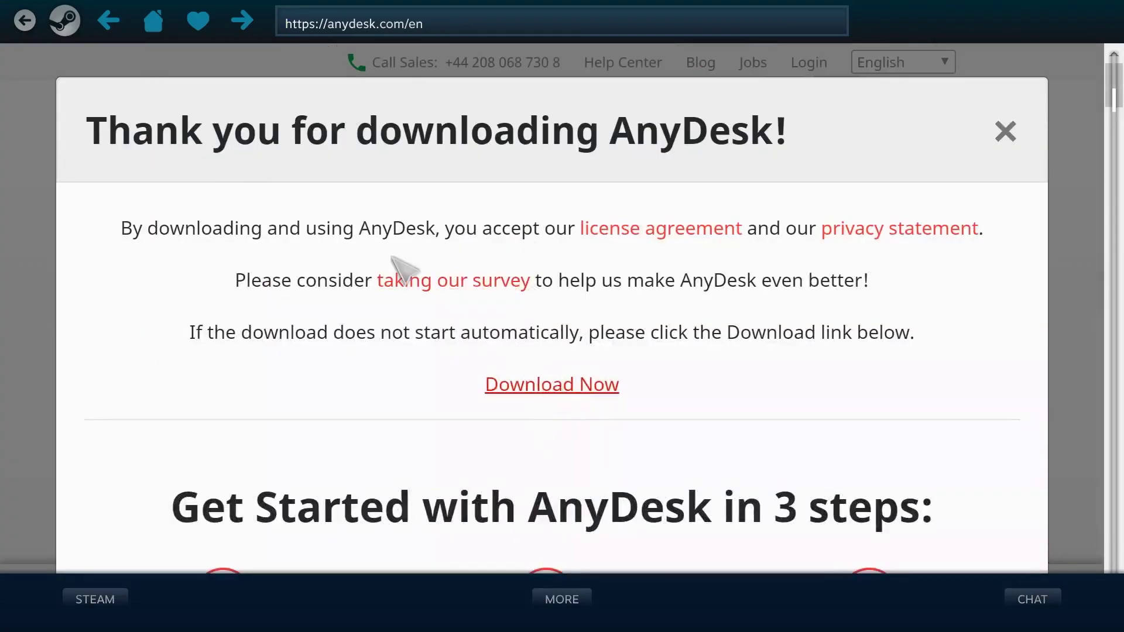
Return to the Big Picture home and force-quit Big Picture from the Power options
left_click(64, 20)
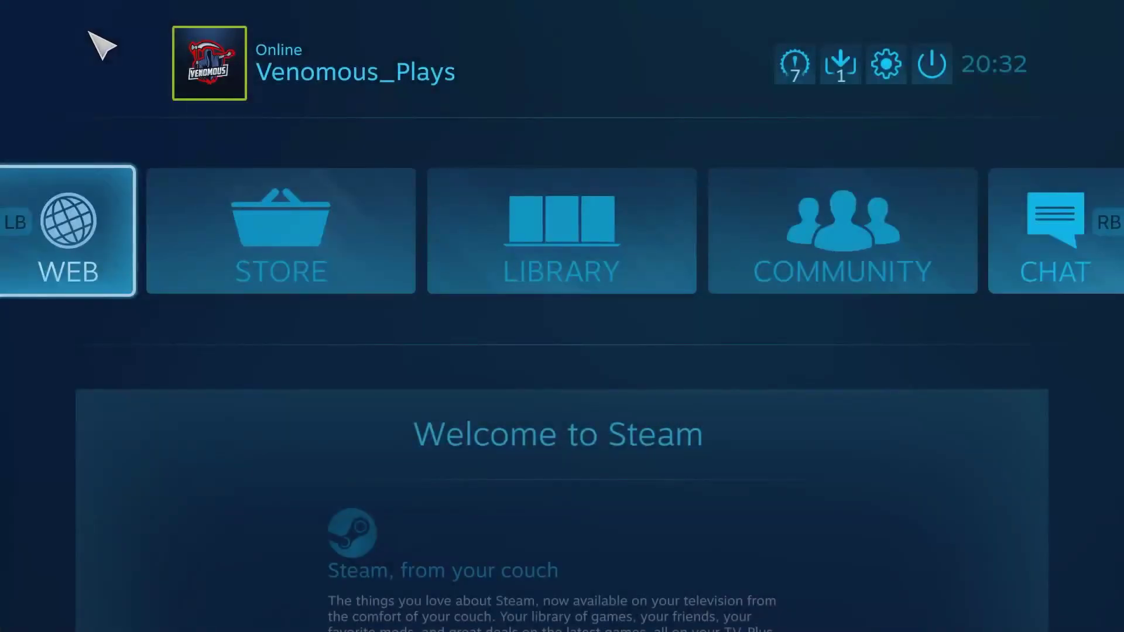
key("Right")
key("Right")
key("Right")
key("Up")
key("Return")
key("Return")
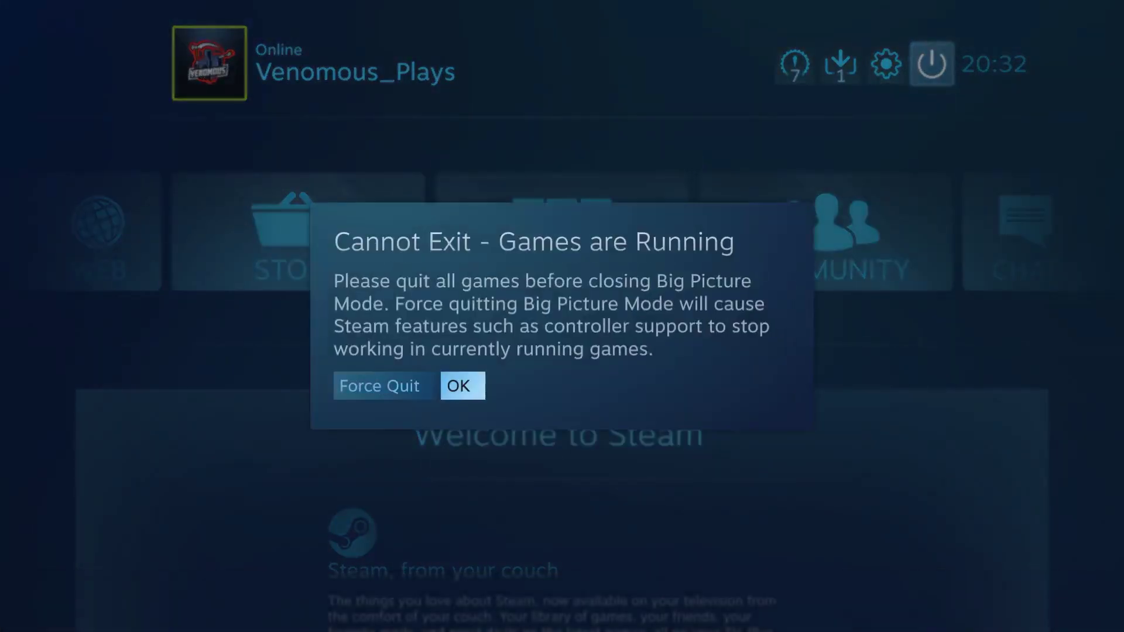
key("Left")
key("Return")
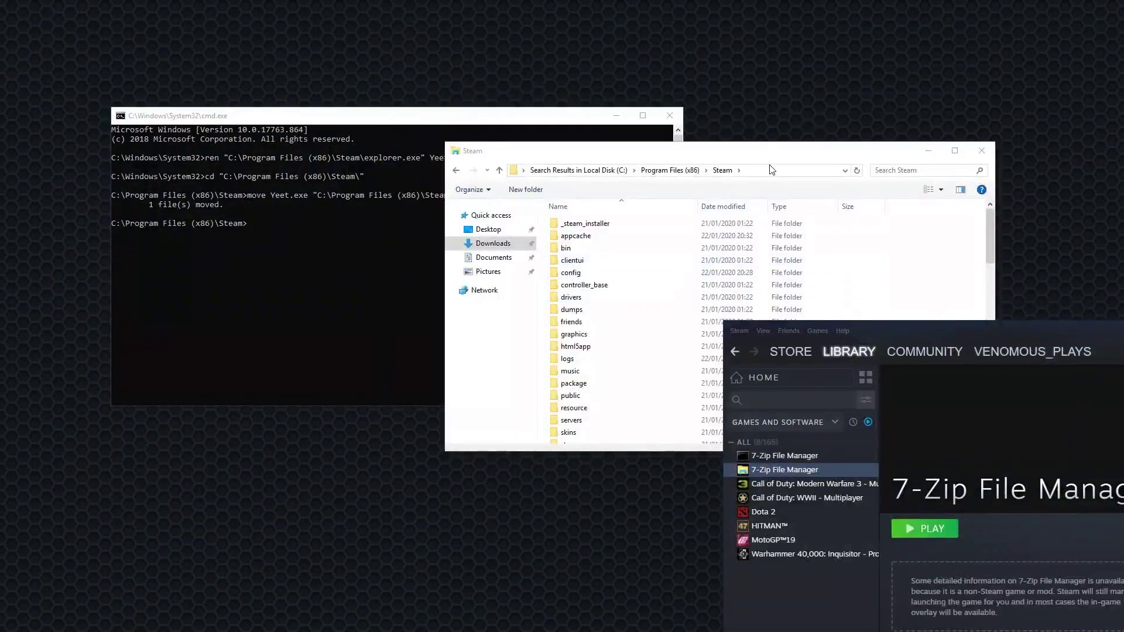
In the Steam folder, rename the AnyDesk download to Yeet1
left_click(784, 157)
scroll(703, 345, "down", 10)
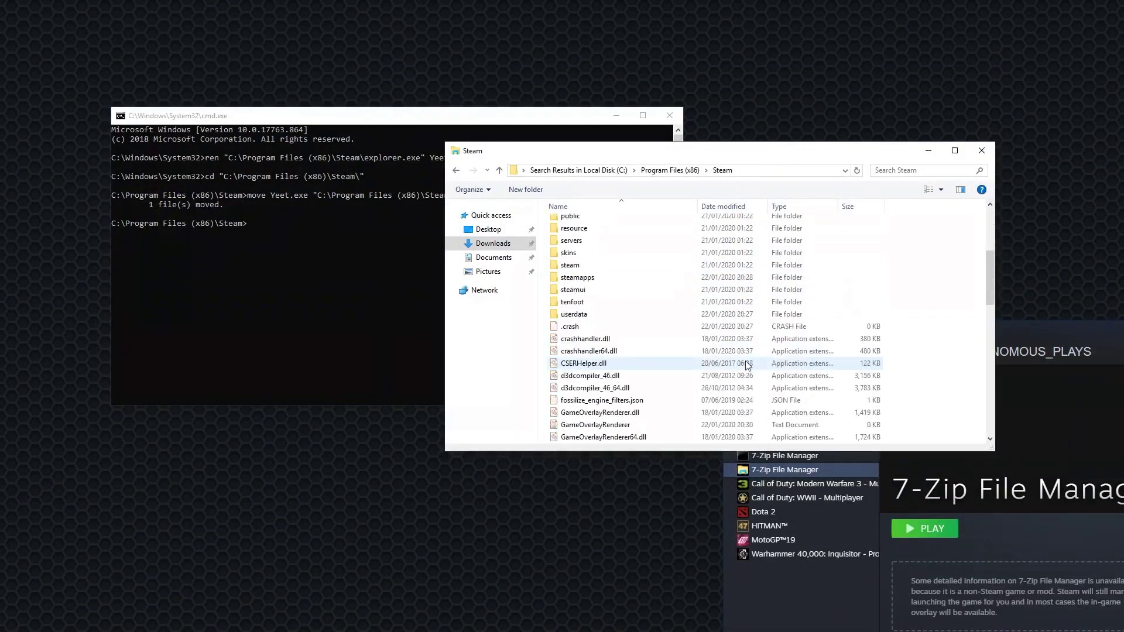
scroll(704, 345, "down", 5)
scroll(703, 345, "down", 5)
scroll(704, 346, "down", 3)
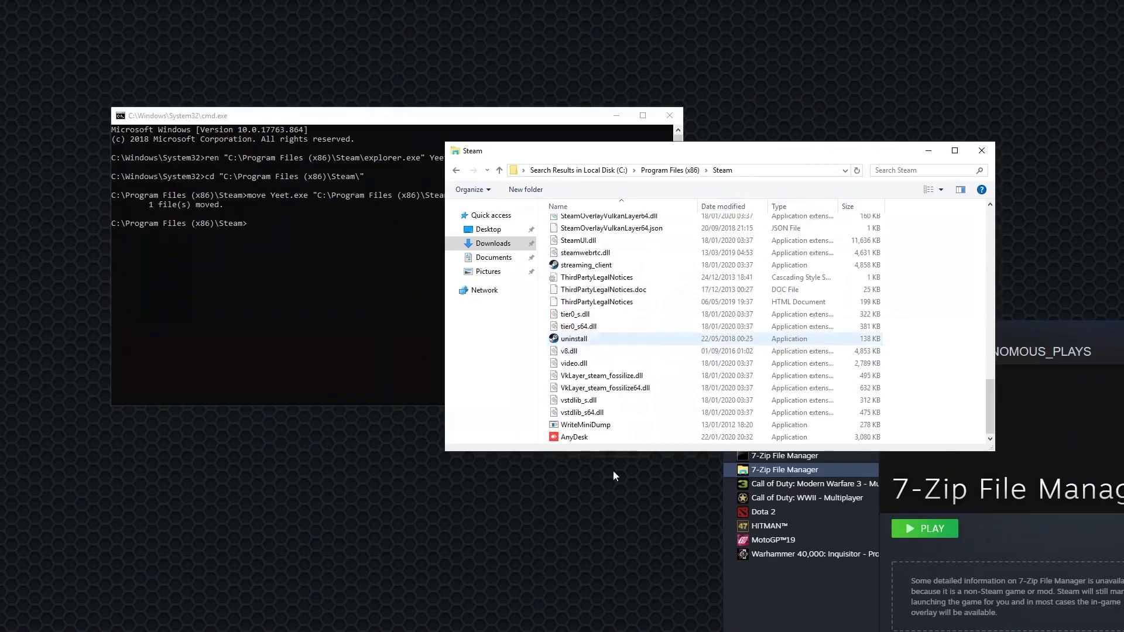
left_click(612, 442)
key("F2")
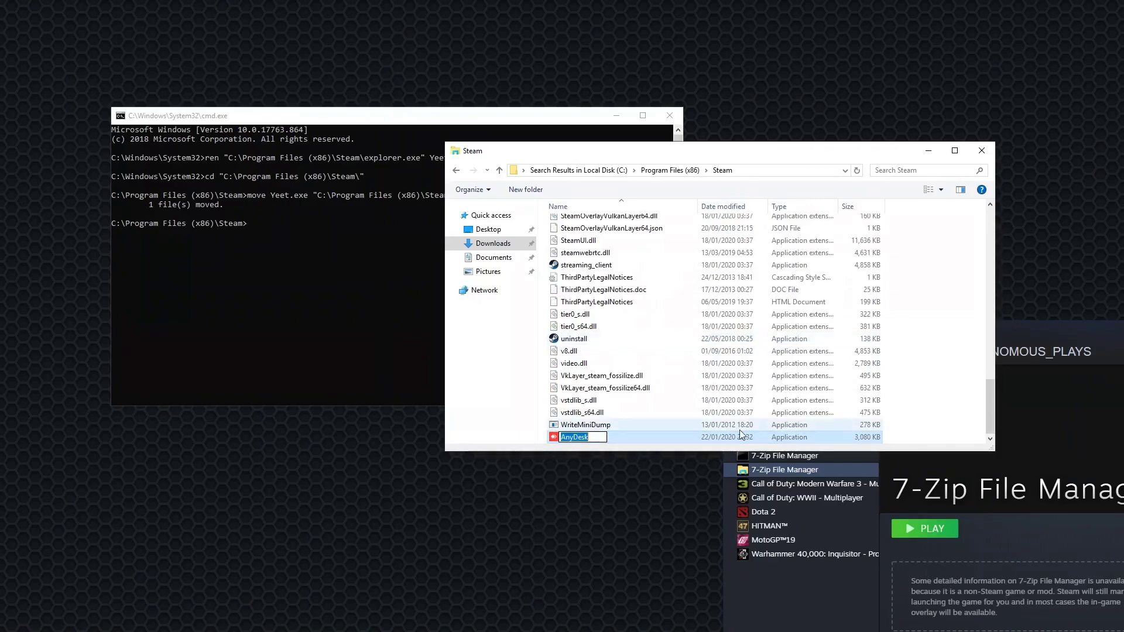
type("Yeet1")
key("Return")
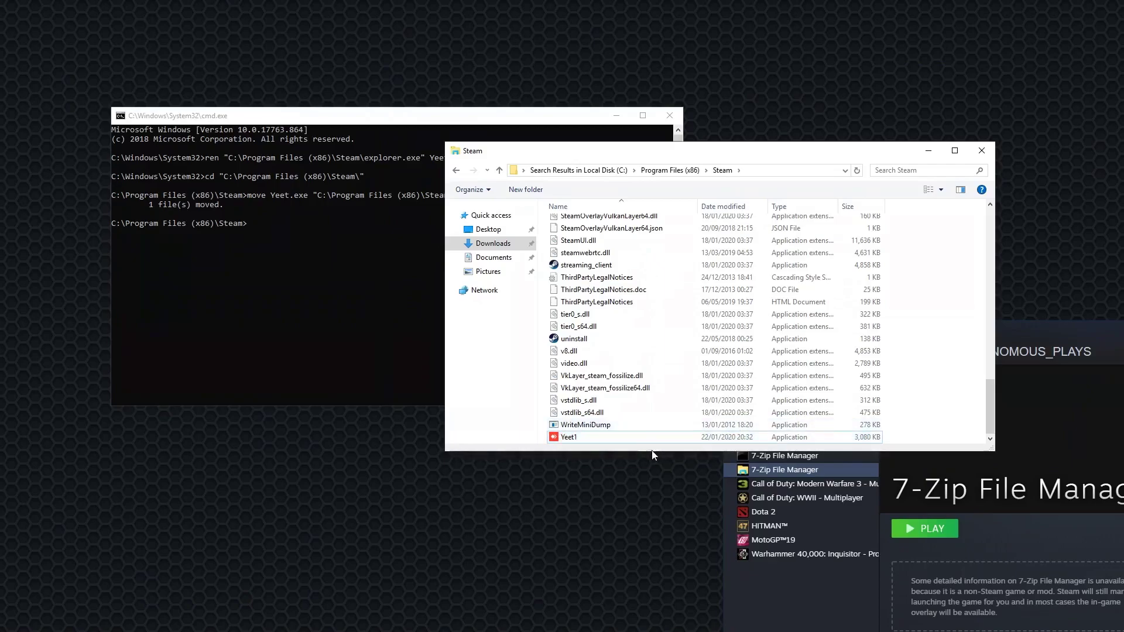
Open steamapps and the Hitman™ folder, then run Yeet1 to start AnyDesk
scroll(603, 439, "up", 5)
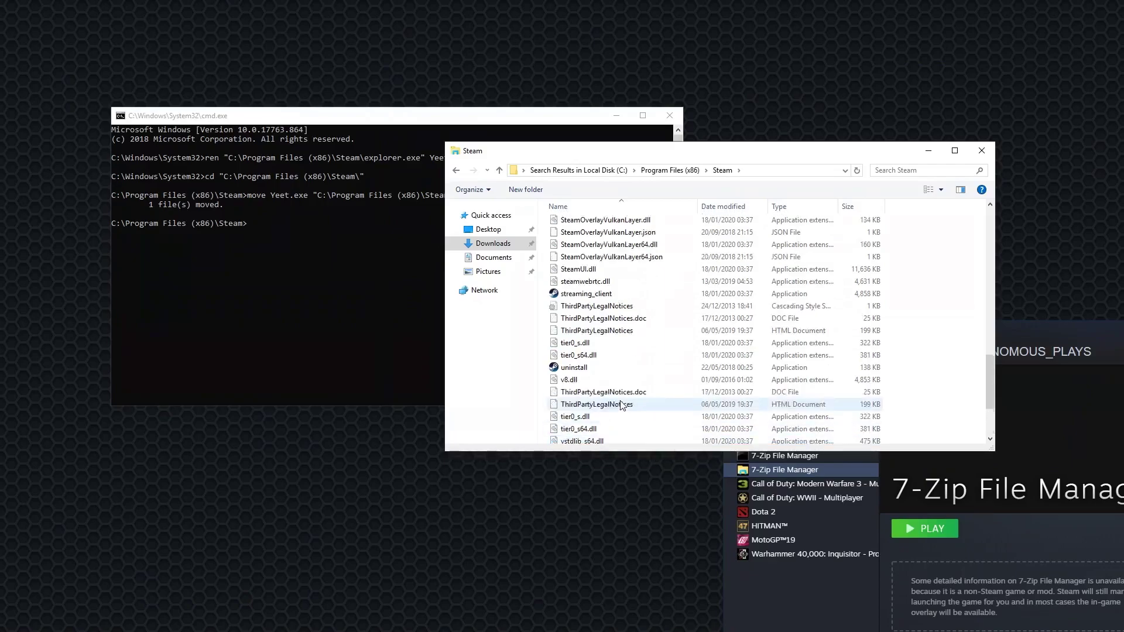
scroll(600, 351, "up", 5)
scroll(600, 269, "up", 5)
scroll(601, 246, "up", 3)
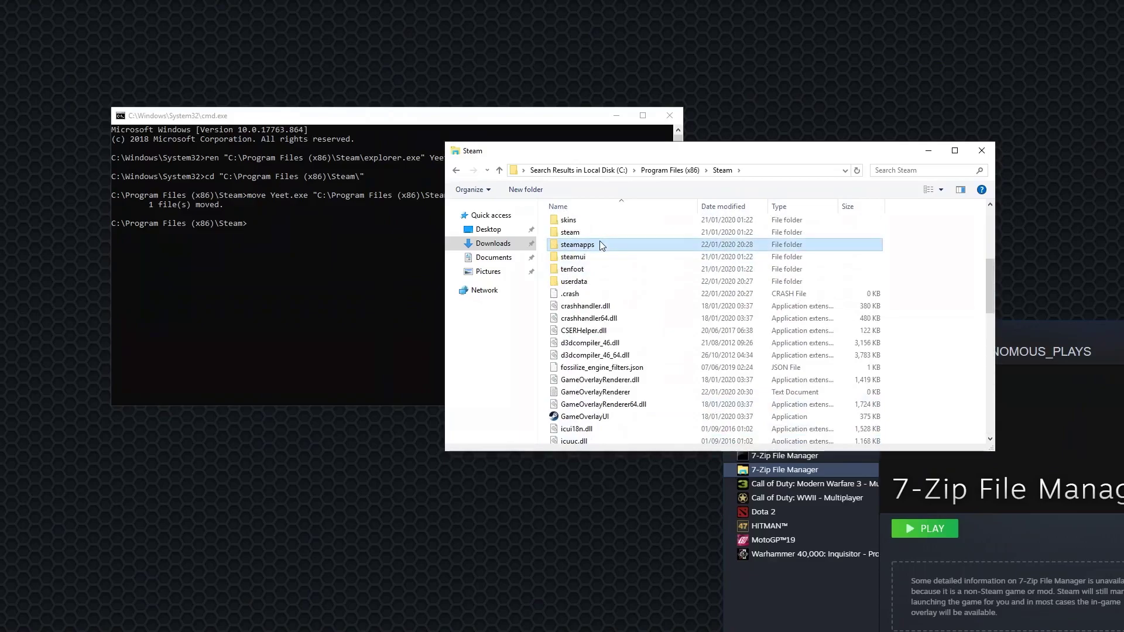
double_click(599, 242)
left_click(592, 227)
double_click(592, 228)
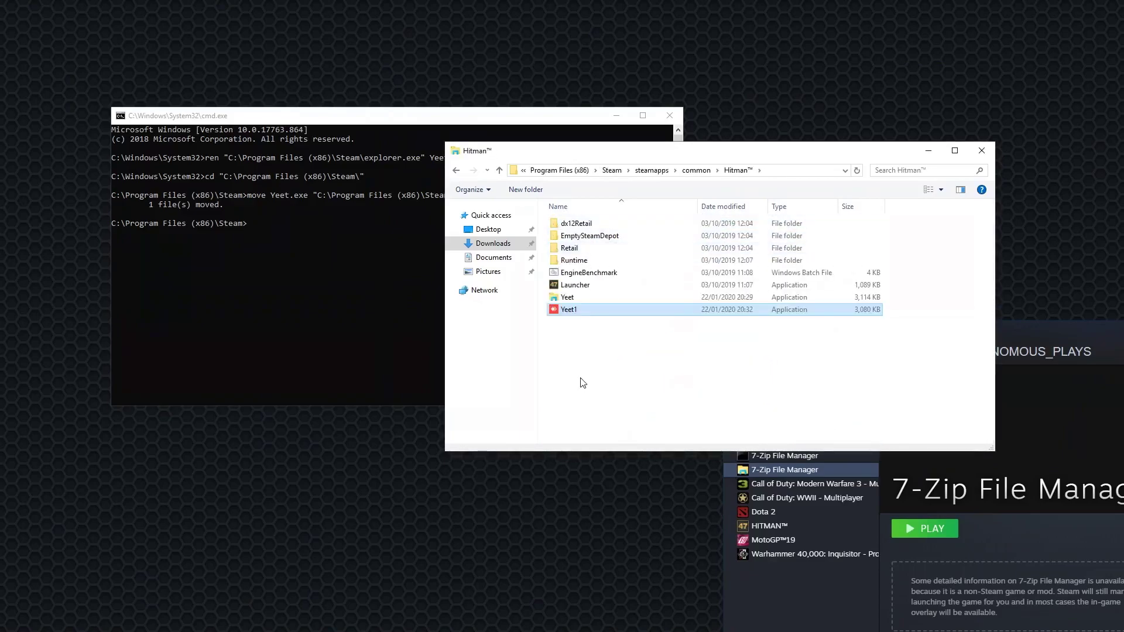
double_click(576, 310)
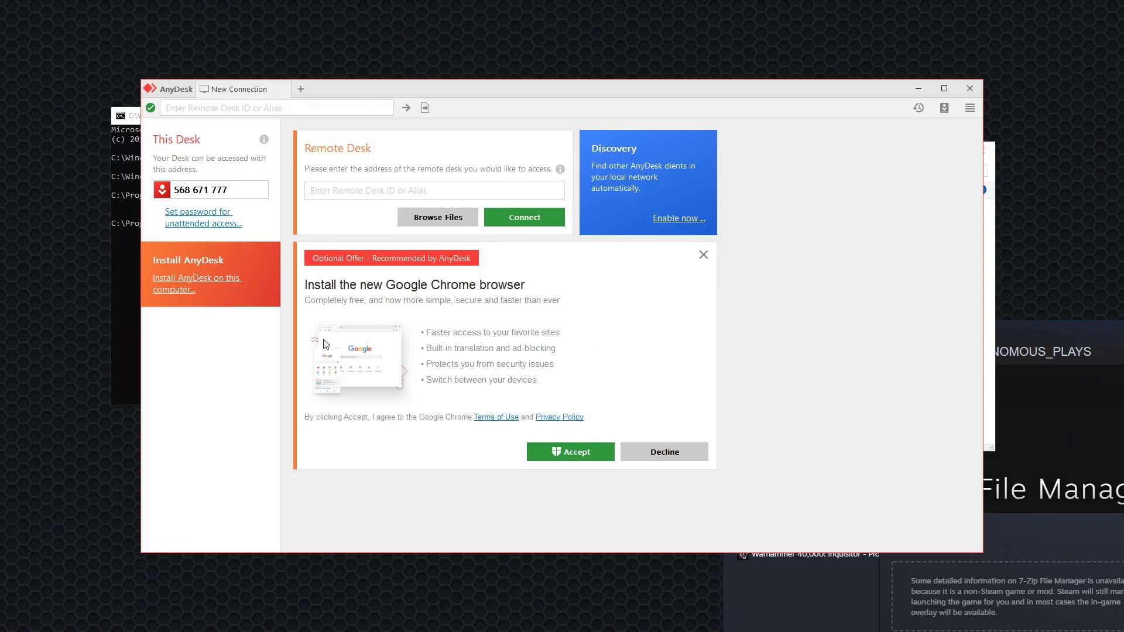
Drag the AnyDesk window down and to the left, out of the way
left_click(328, 190)
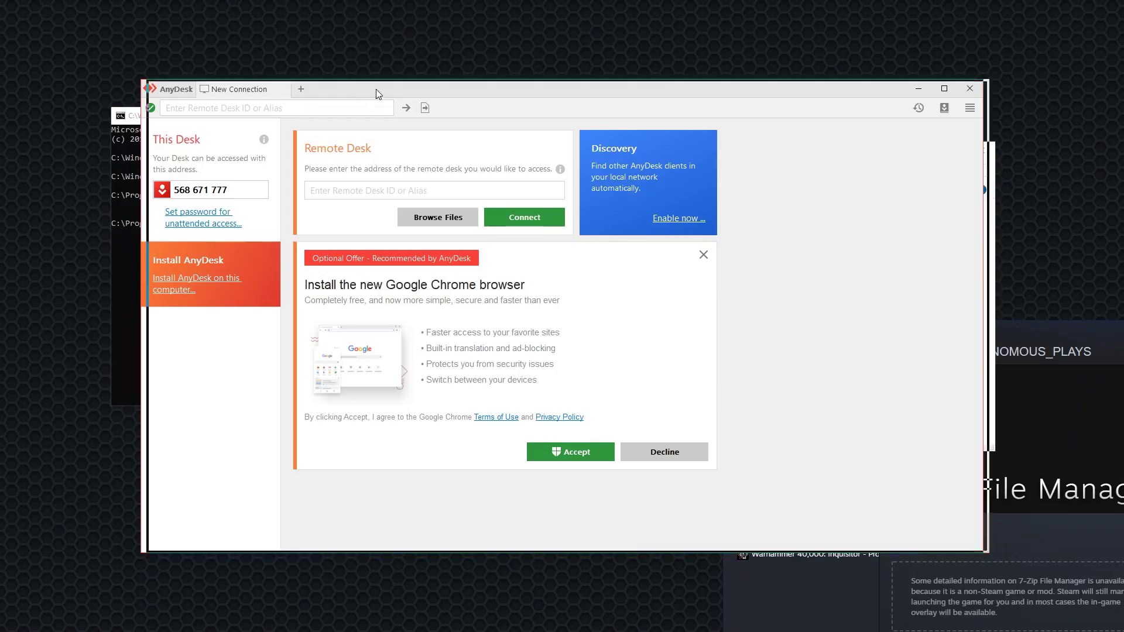
left_click_drag(376, 89, 297, 210)
left_click_drag(515, 213, 421, 210)
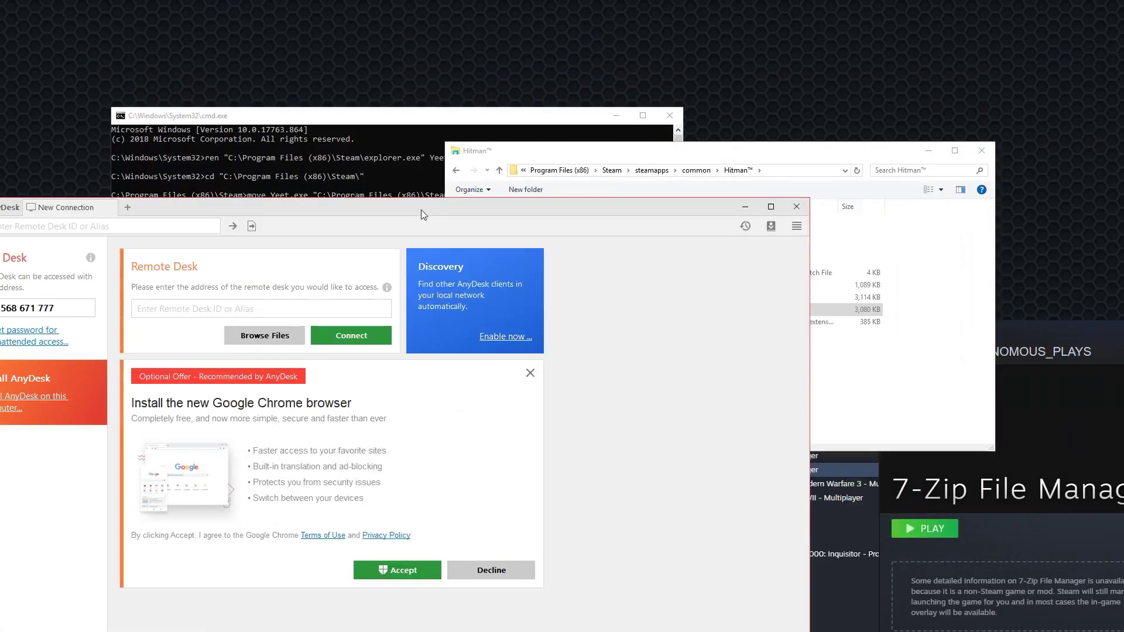
Bring Command Prompt back to the front after briefly switching to the Hitman™ folder window
left_click(438, 130)
scroll(319, 257, "down", 5)
scroll(372, 220, "up", 1)
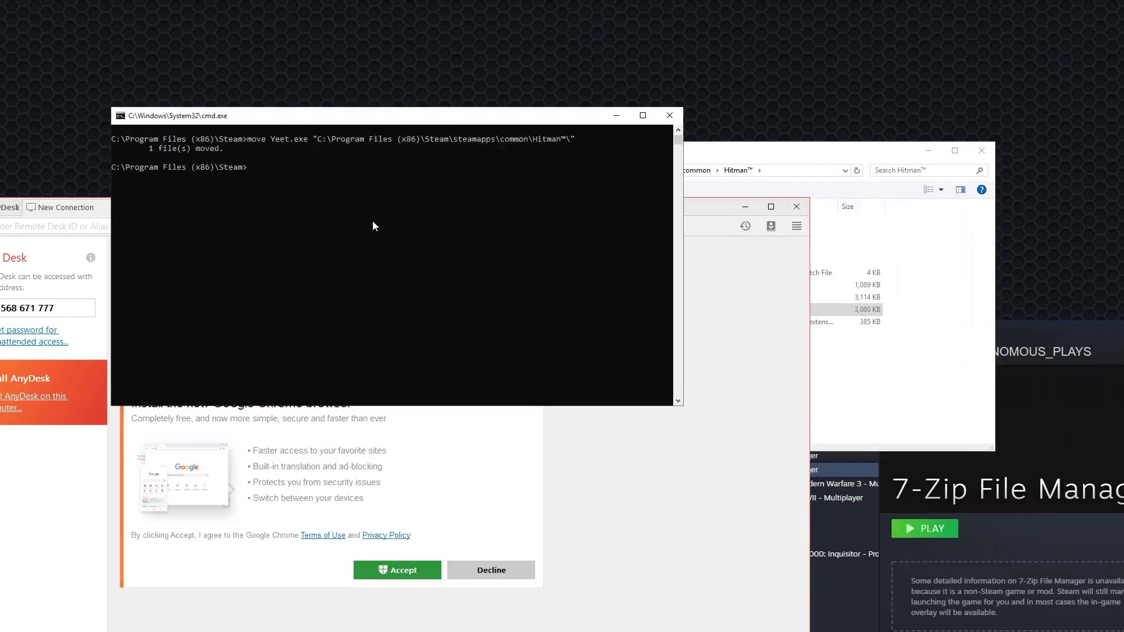
scroll(352, 215, "up", 2)
scroll(305, 278, "up", 1)
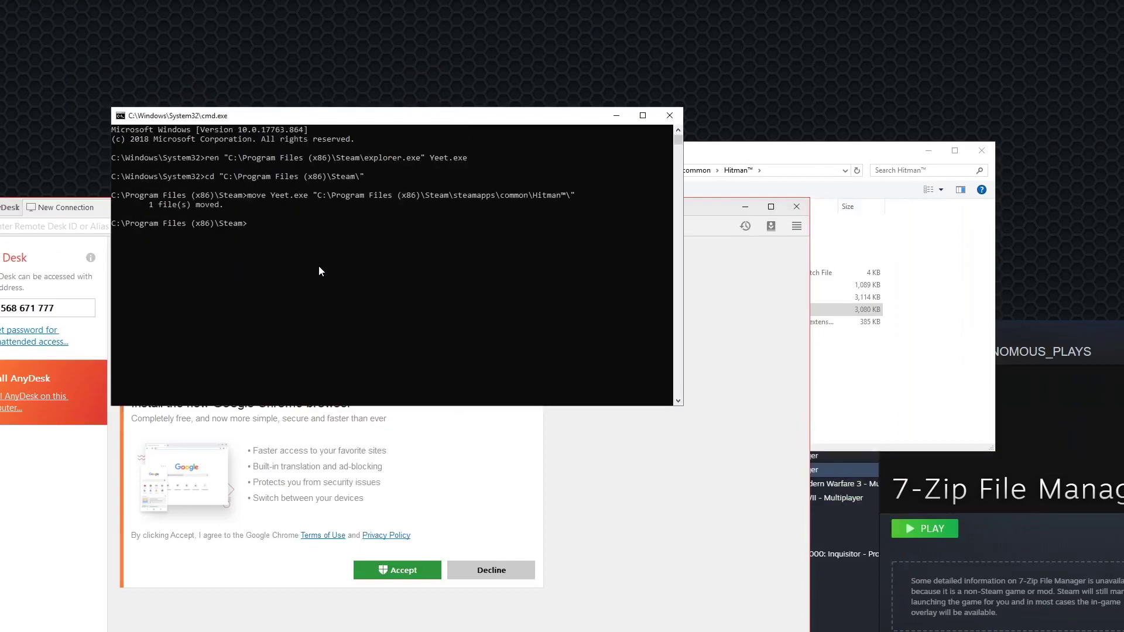
left_click(273, 32)
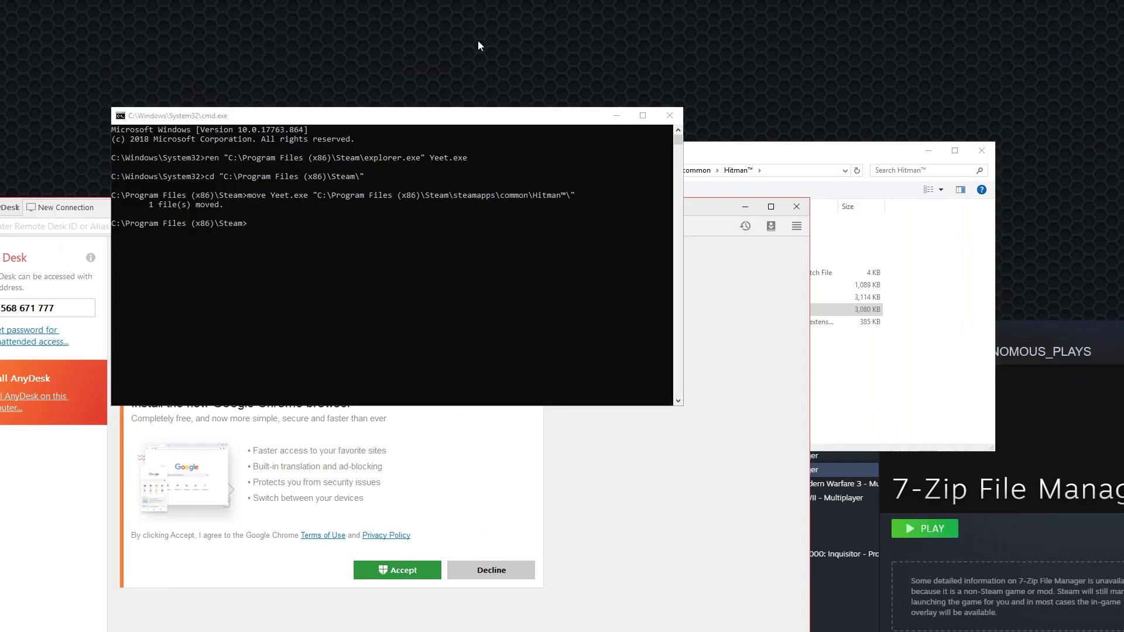
left_click(937, 394)
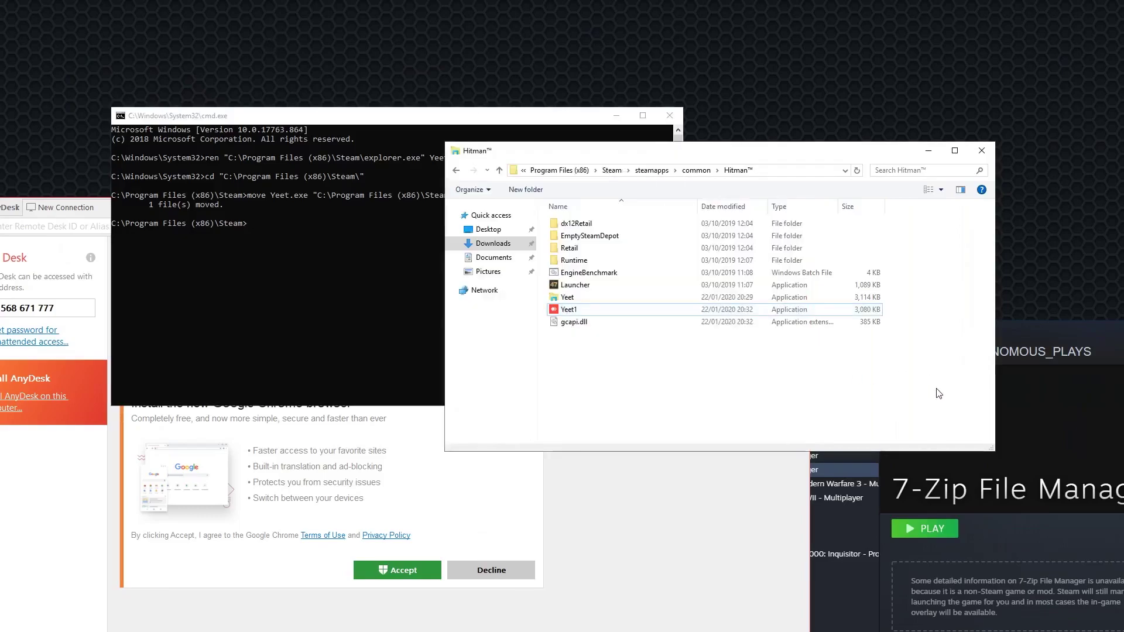
left_click(310, 267)
left_click(298, 36)
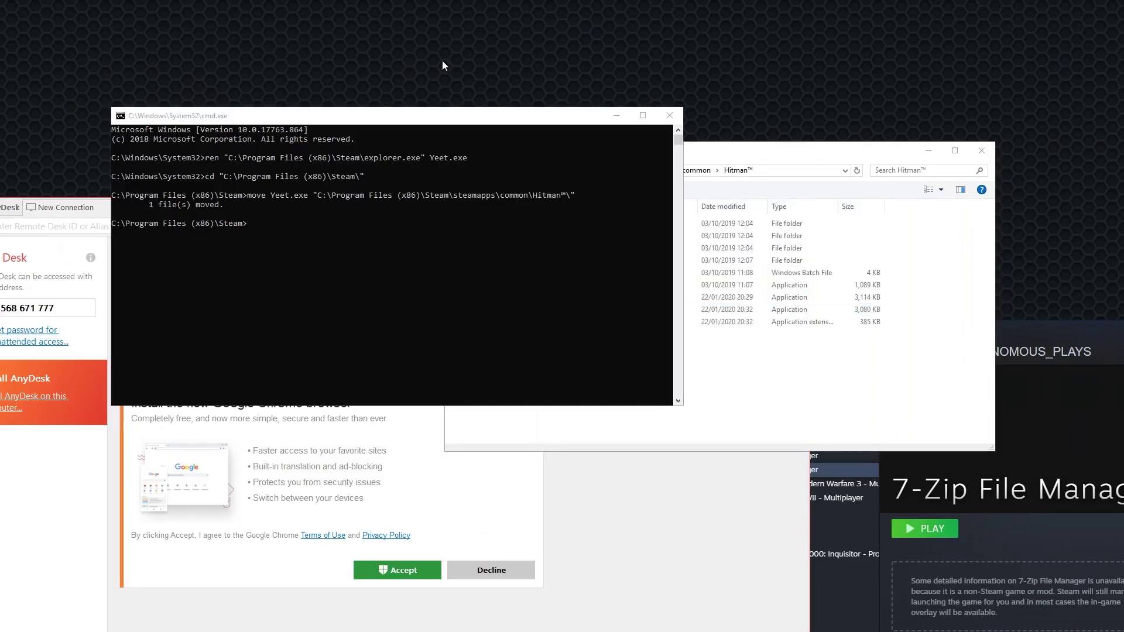
Run 'taskkill /f /im gfndesktop.exe' in Command Prompt to force-end the streamed desktop
left_click(311, 273)
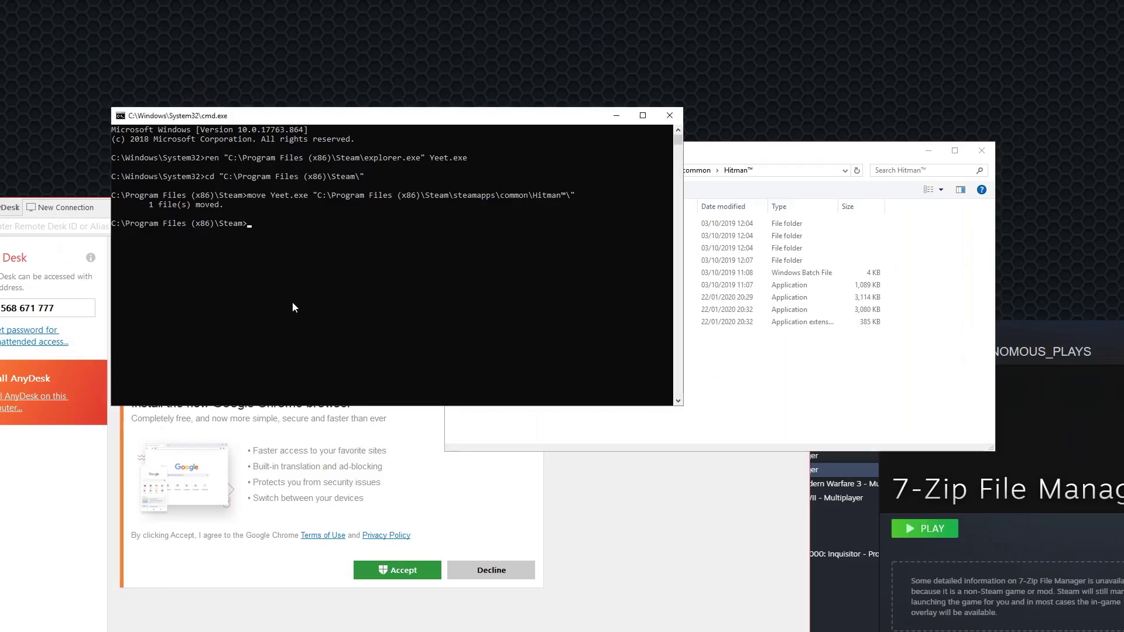
type("task")
type("kill")
type("/f")
type(" /im")
type(" gfndeskt")
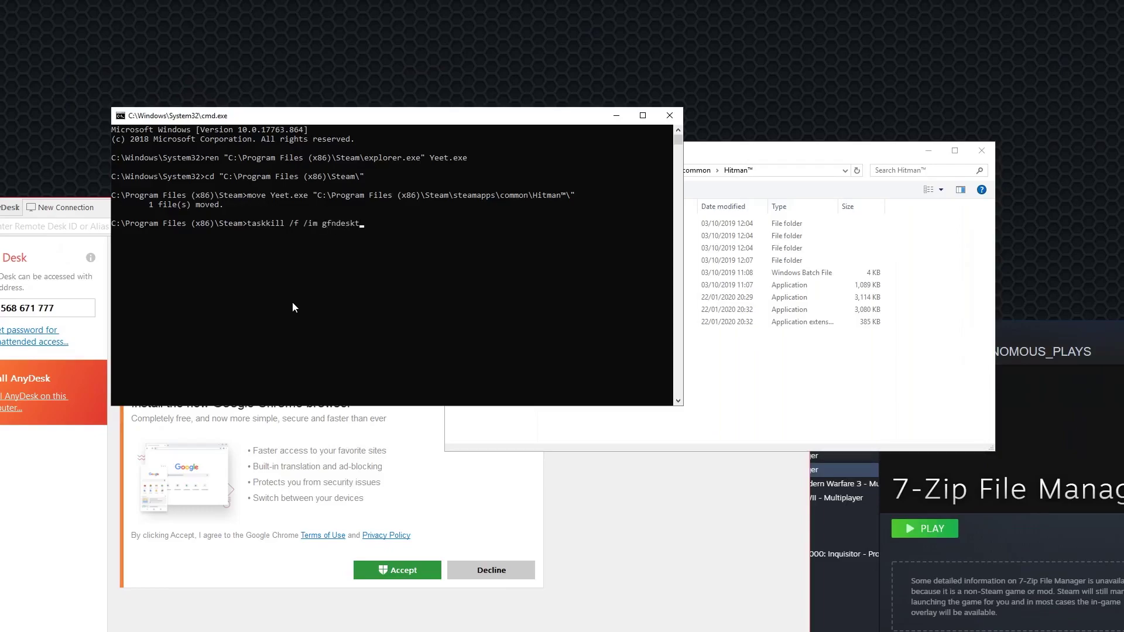
type("op.exe")
key("Return")
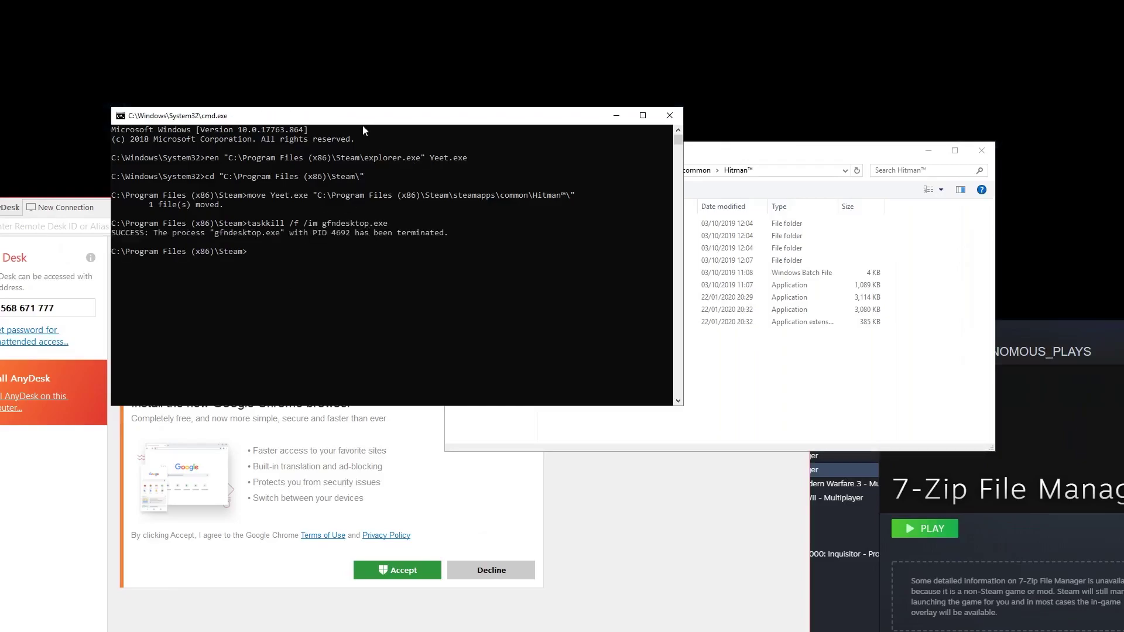